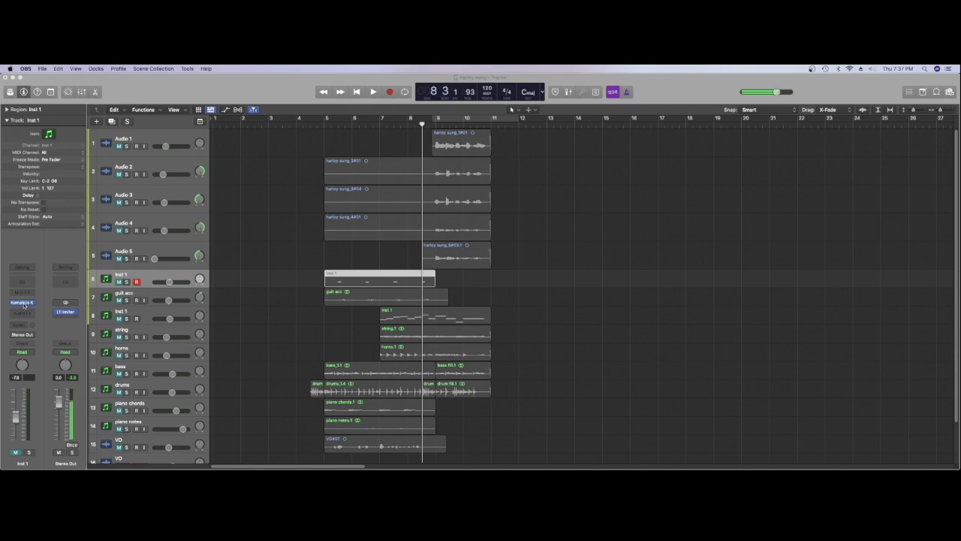
- Open Studio Drummer on Inst 1 in Komplete Kontrol, browse All Instruments, then close the window
{"action": "left_click", "coordinate": [24, 303]}
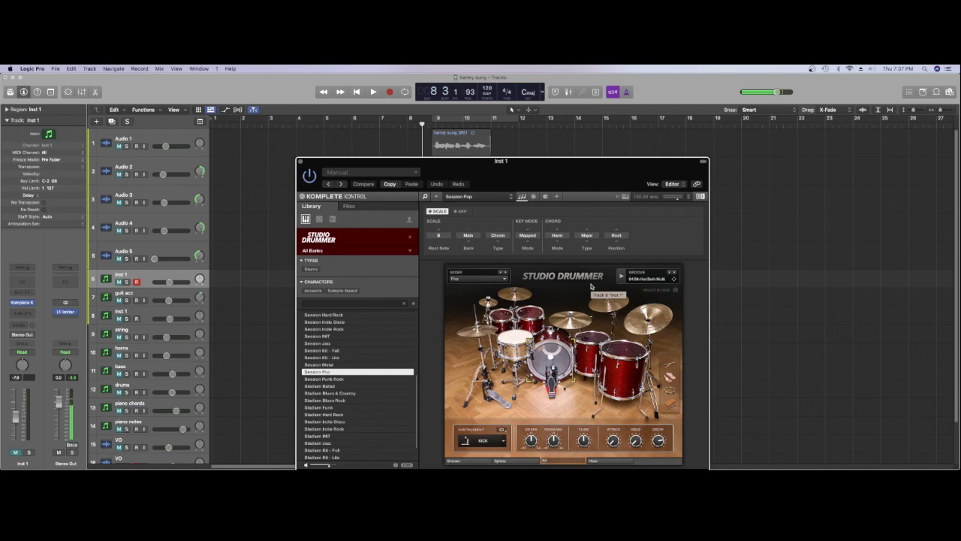
{"action": "left_click", "coordinate": [425, 136]}
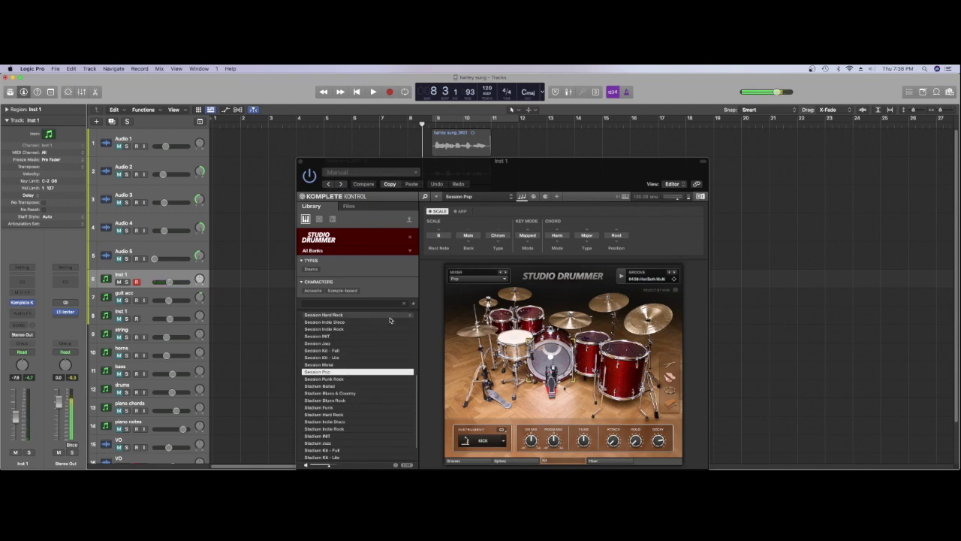
{"action": "left_click", "coordinate": [409, 238]}
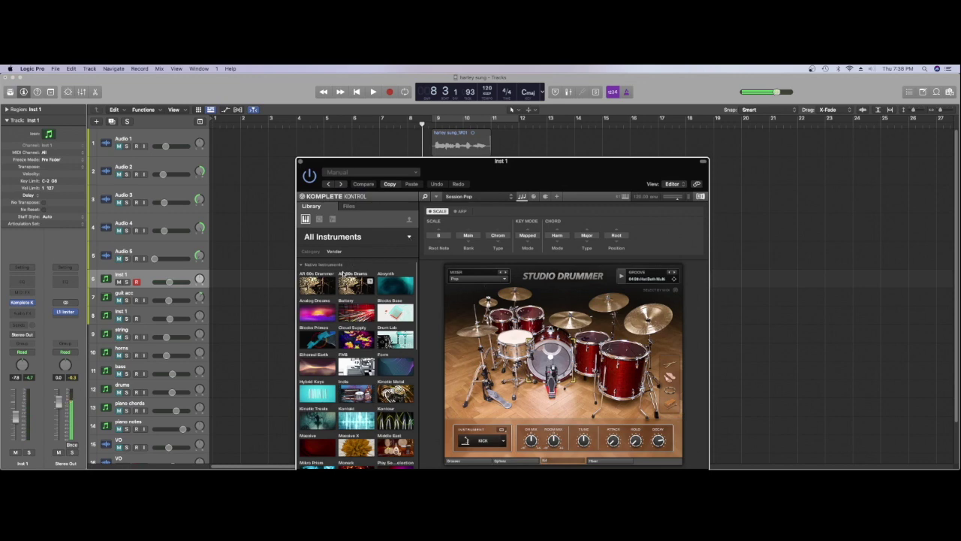
{"action": "scroll", "coordinate": [419, 311], "scroll_direction": "down", "scroll_amount": 4}
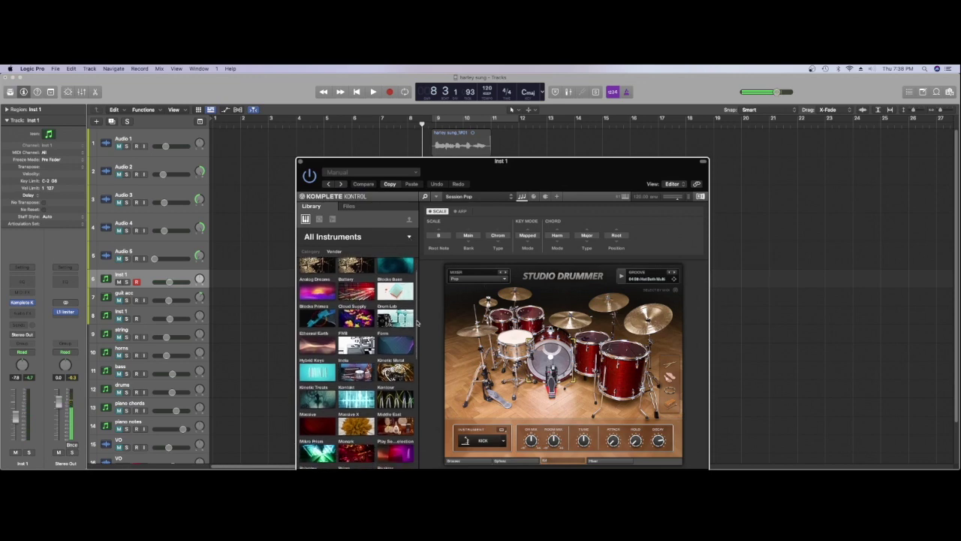
{"action": "scroll", "coordinate": [421, 361], "scroll_direction": "down", "scroll_amount": 5}
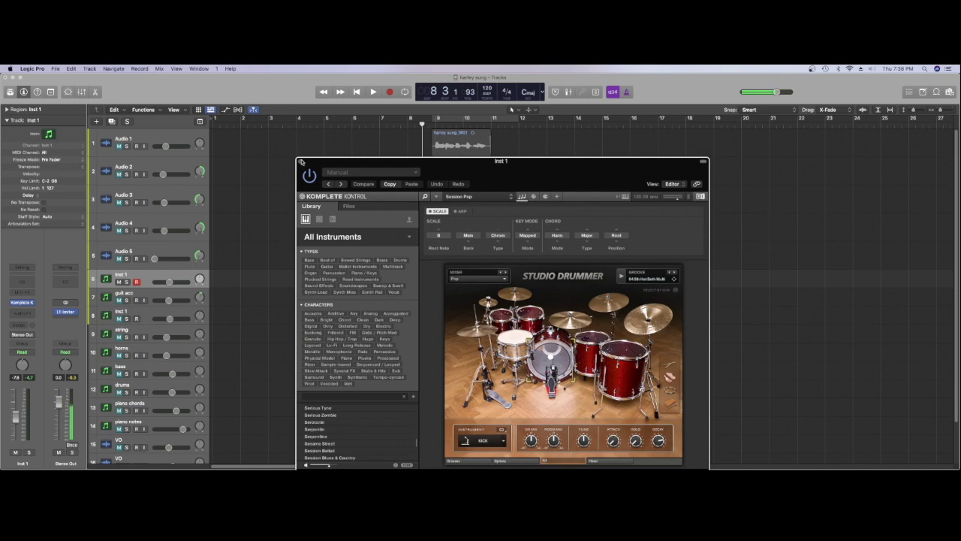
{"action": "left_click", "coordinate": [299, 161]}
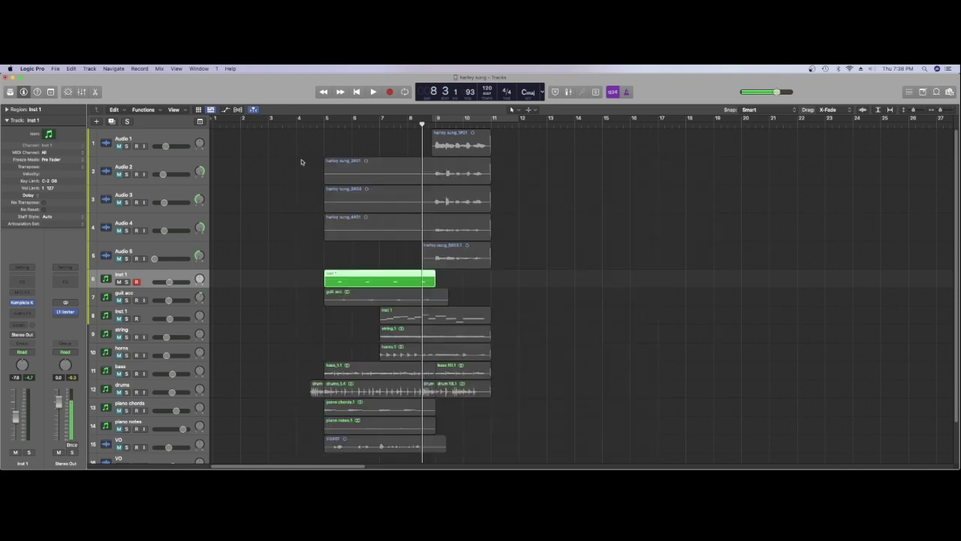
- Mute the Inst 1 drum track, unmute piano notes, and play from bar 5
{"action": "left_click", "coordinate": [118, 281]}
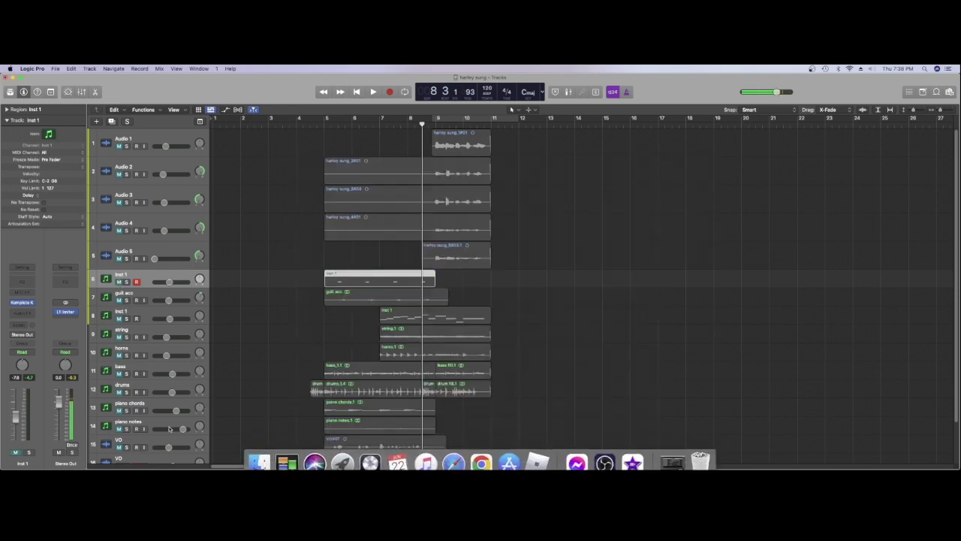
{"action": "left_click", "coordinate": [119, 428]}
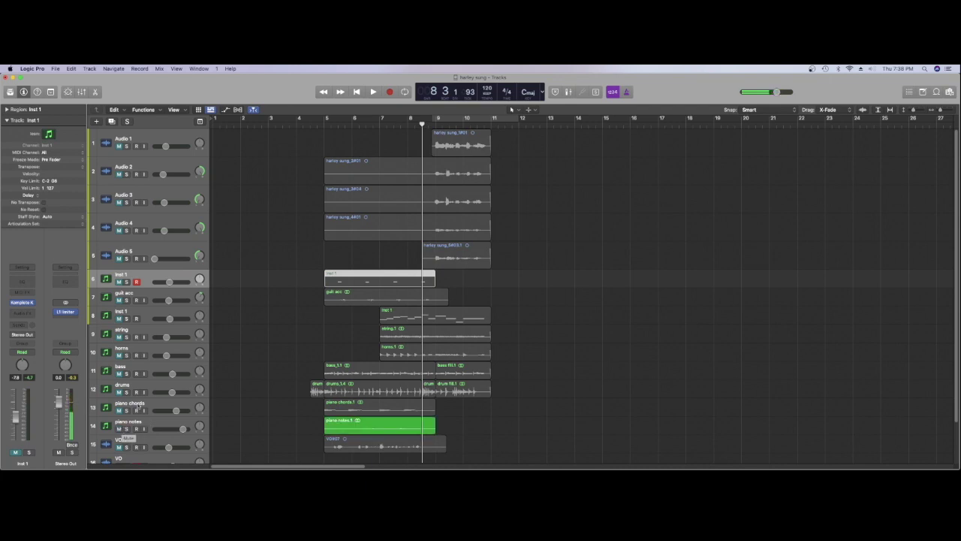
{"action": "left_click", "coordinate": [325, 125]}
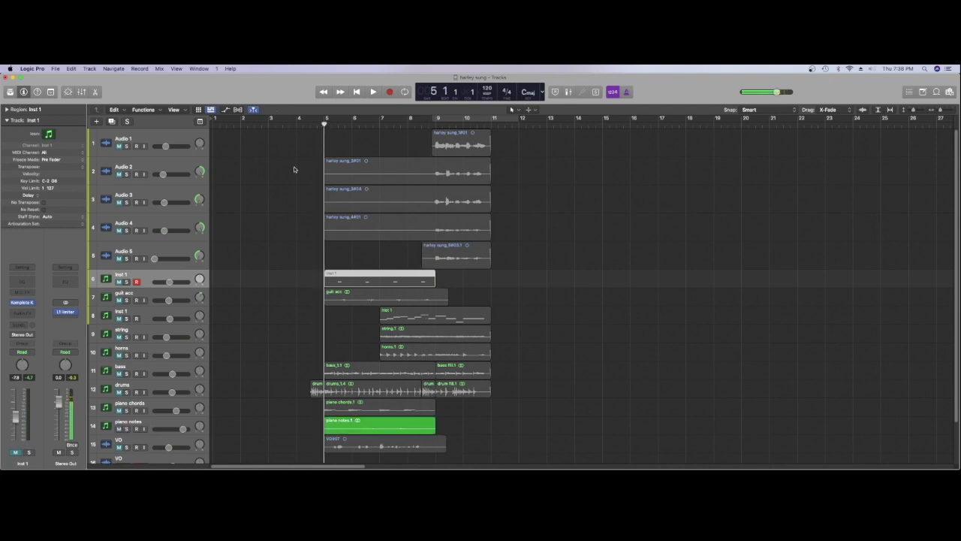
{"action": "key", "text": "space"}
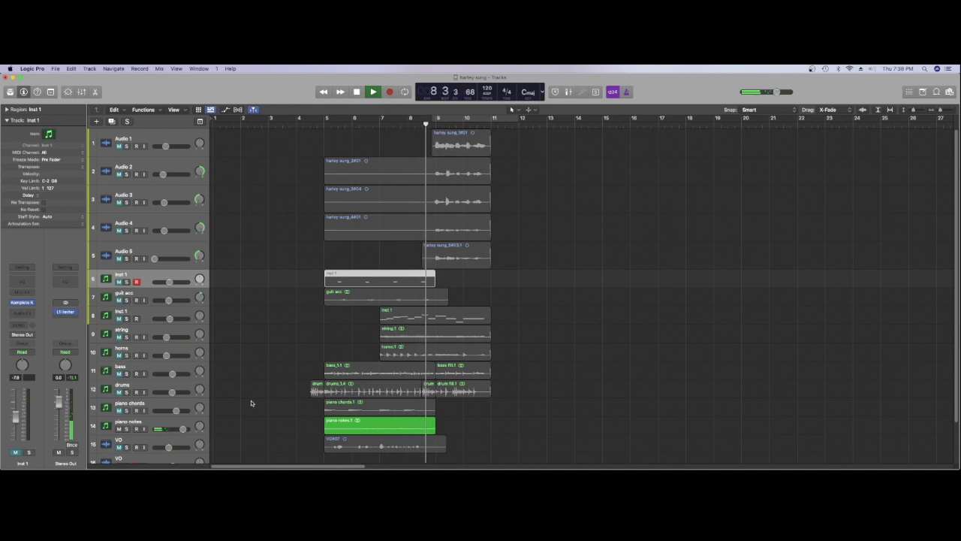
{"action": "key", "text": "space"}
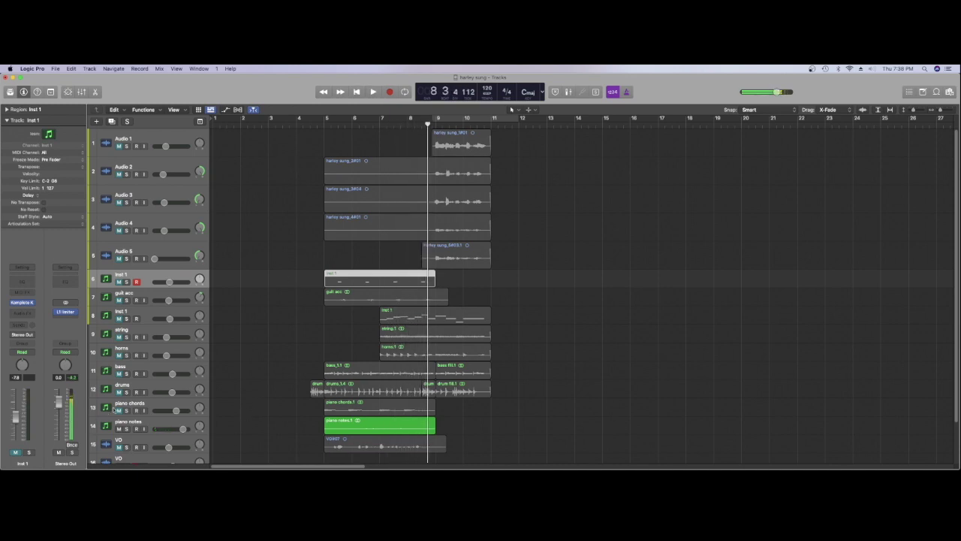
- Add the piano chords region to the selection, play it with piano notes, then select piano chords
{"action": "left_click", "coordinate": [118, 410], "text": "shift"}
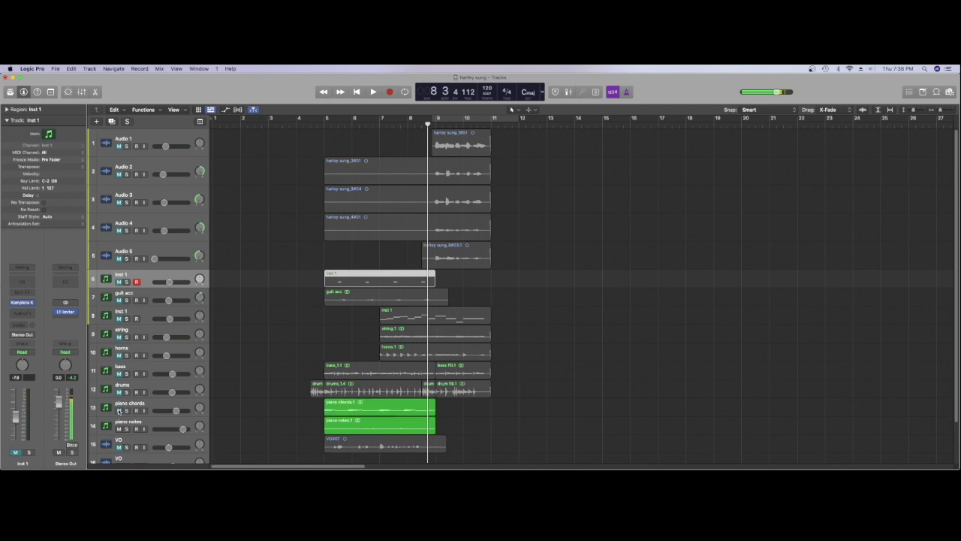
{"action": "key", "text": "shift+space"}
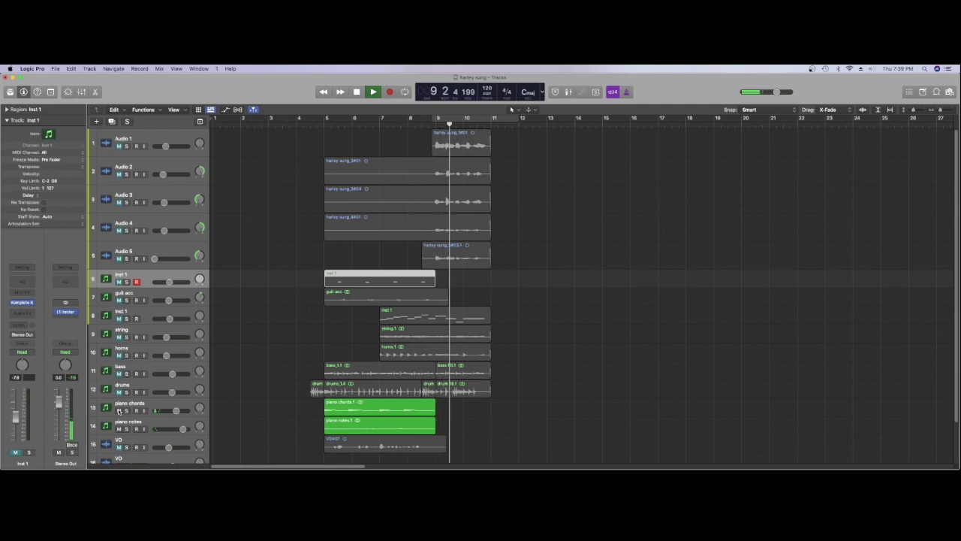
{"action": "key", "text": "space"}
{"action": "left_click", "coordinate": [149, 405]}
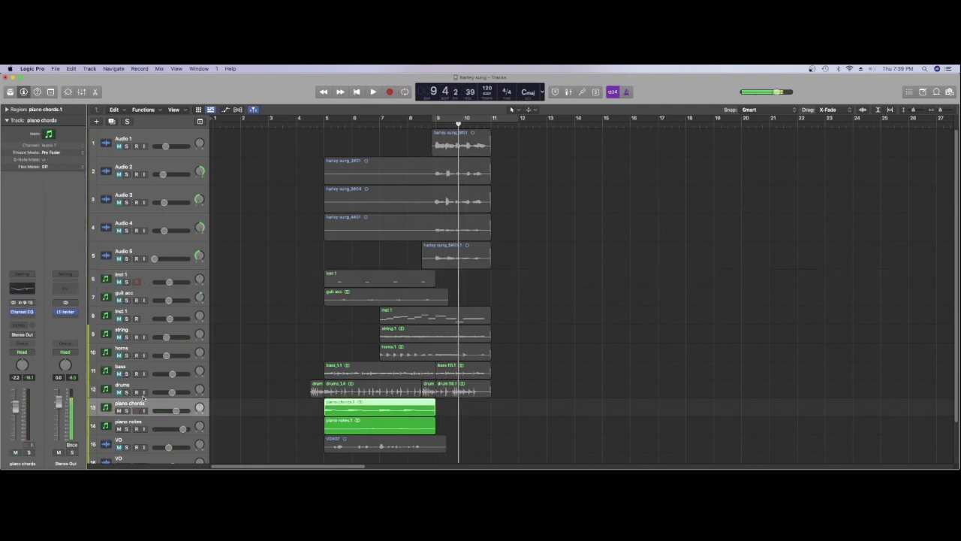
{"action": "left_click", "coordinate": [151, 424]}
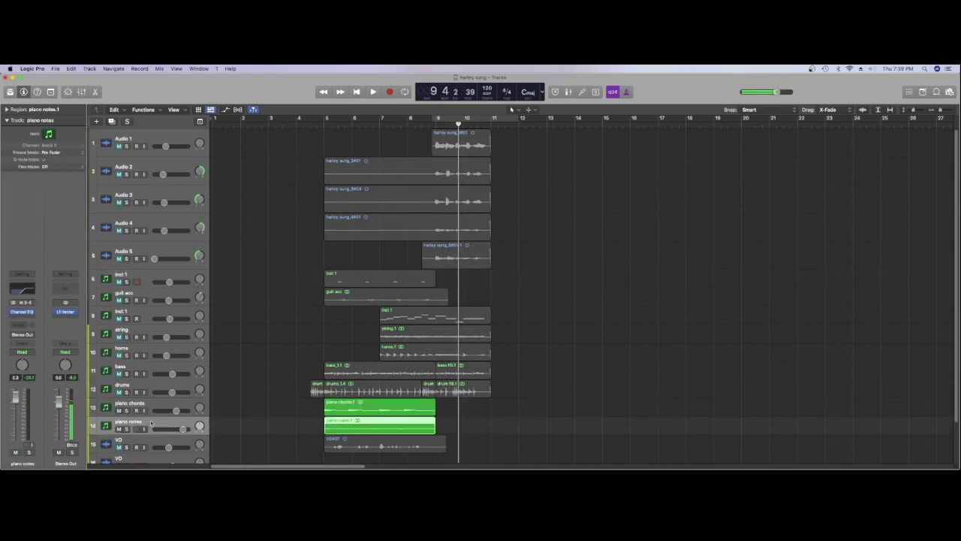
{"action": "left_click", "coordinate": [142, 403]}
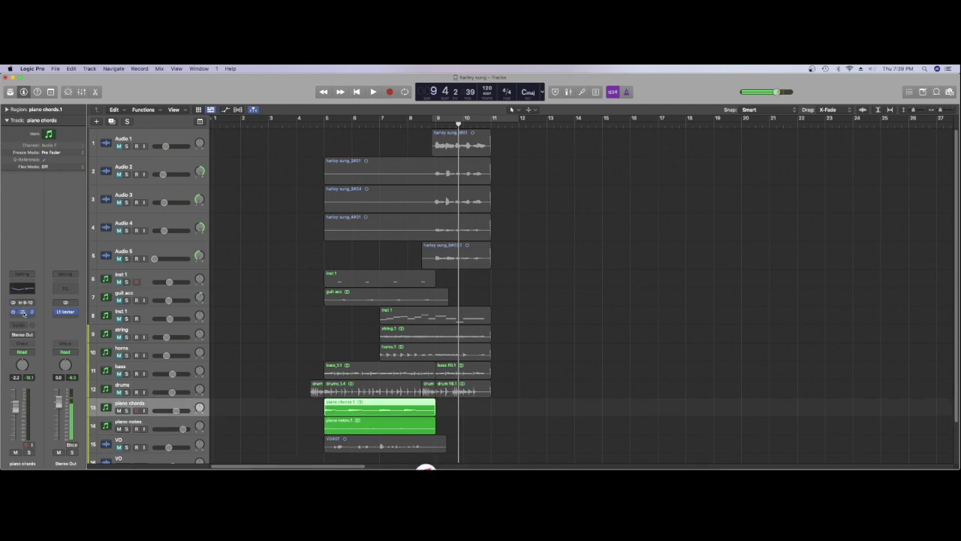
- Check the piano chords Channel EQ, open the piano notes Channel EQ, and clear both tracks' solos
{"action": "left_click", "coordinate": [23, 312]}
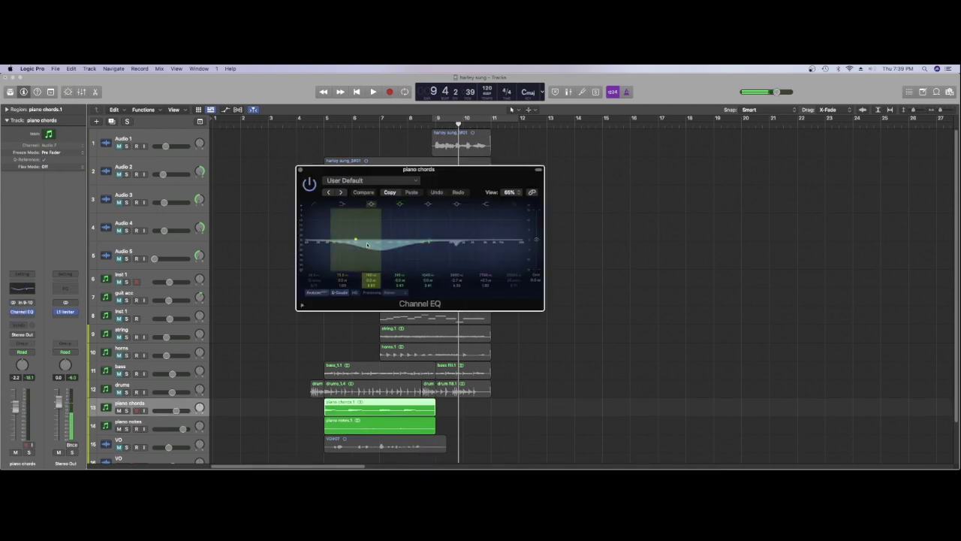
{"action": "left_click", "coordinate": [302, 170]}
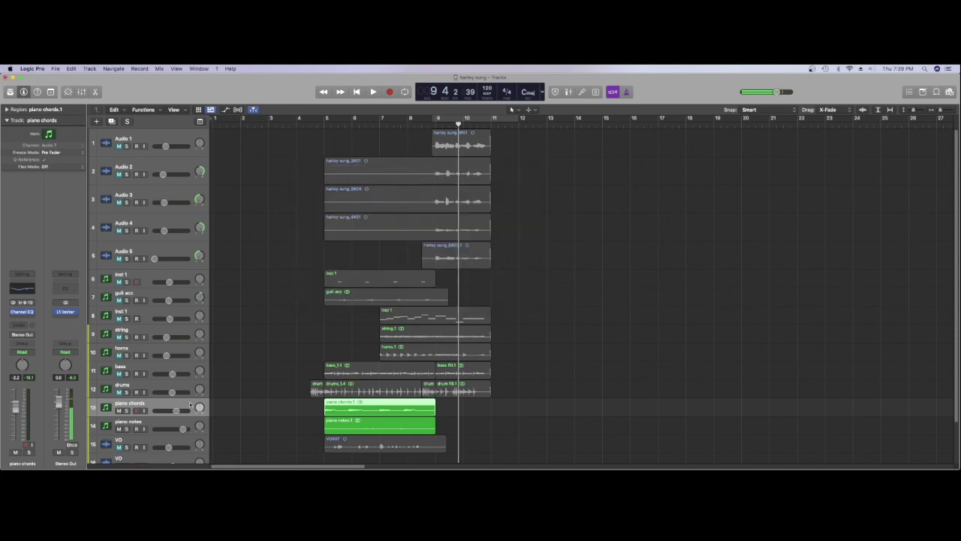
{"action": "left_click", "coordinate": [150, 423]}
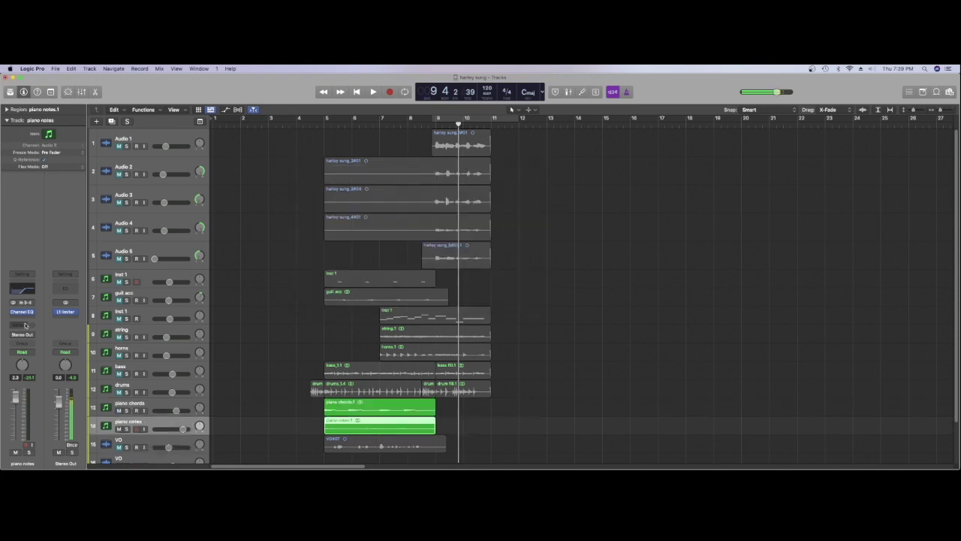
{"action": "left_click", "coordinate": [21, 290]}
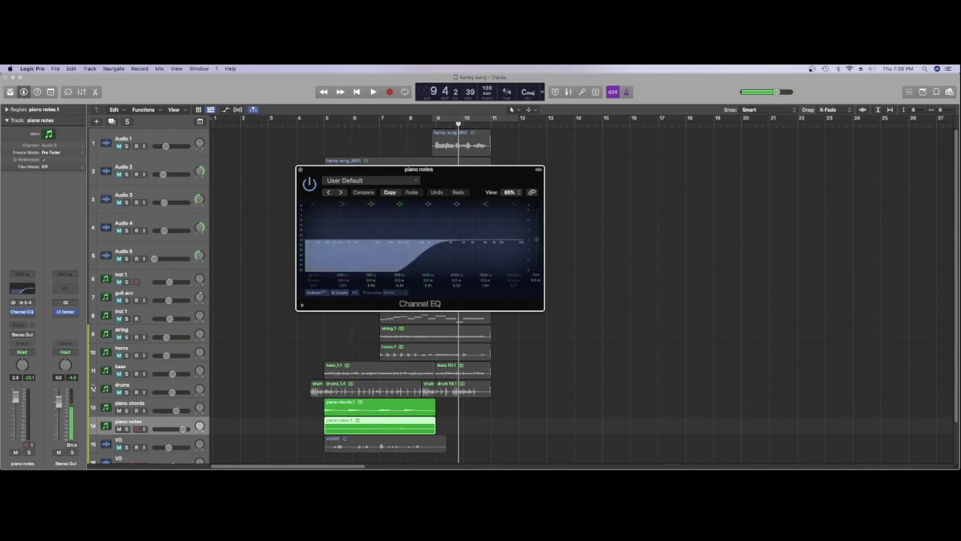
{"action": "left_click", "coordinate": [127, 428]}
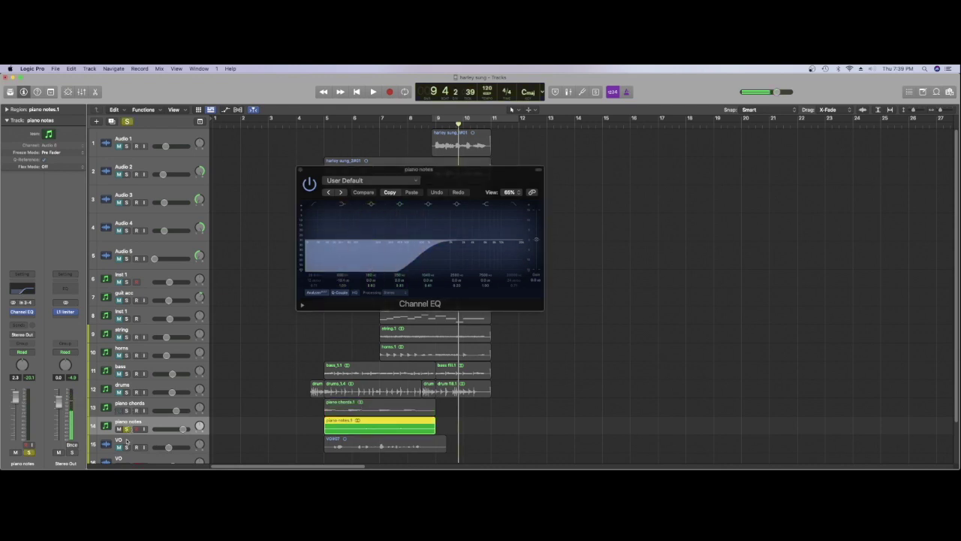
{"action": "left_click", "coordinate": [127, 428]}
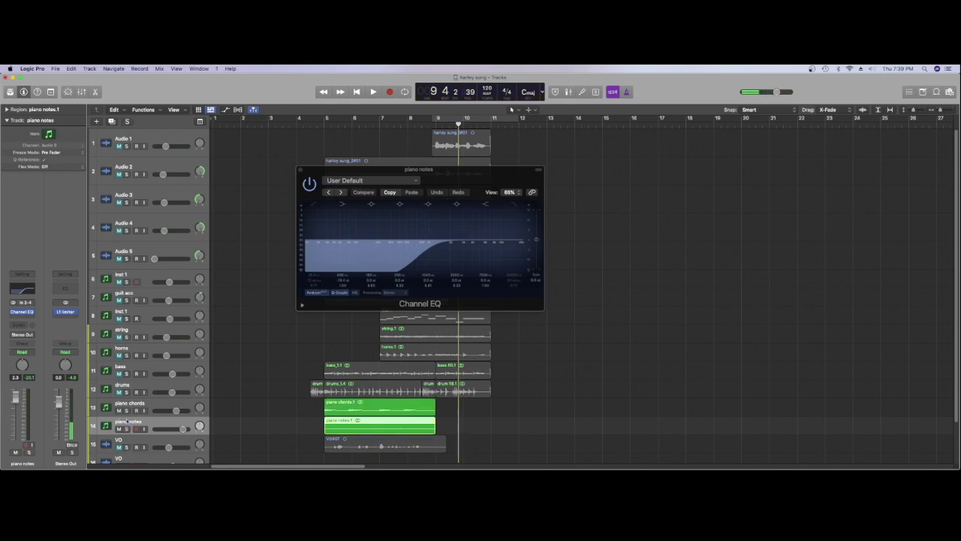
{"action": "left_click", "coordinate": [126, 410]}
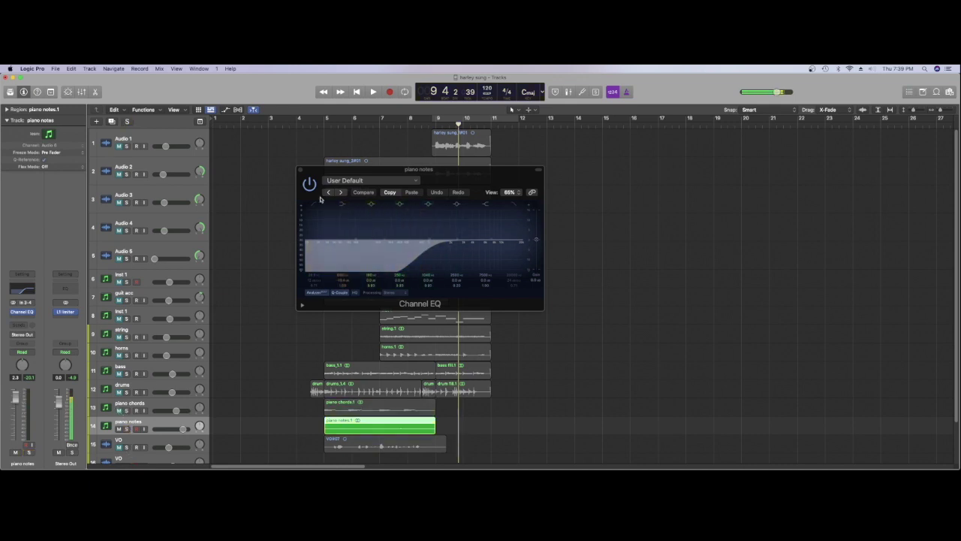
- Play the piano notes with its Channel EQ bypassed and re-enabled, then close the EQ
{"action": "key", "text": "space"}
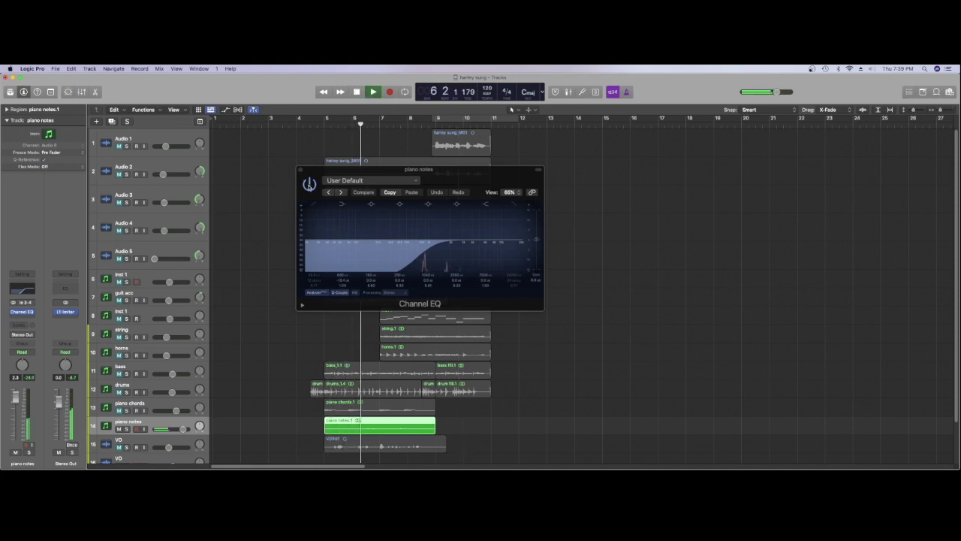
{"action": "left_click", "coordinate": [308, 182]}
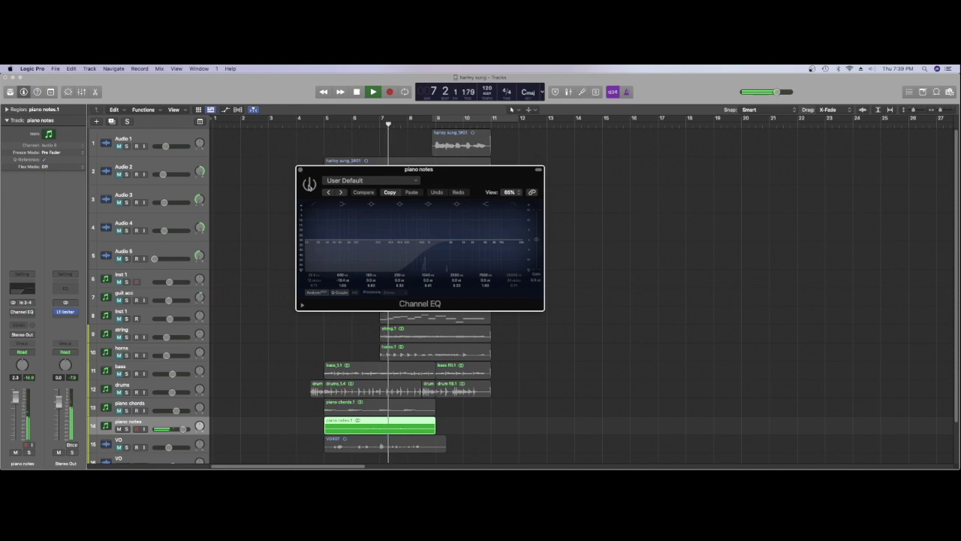
{"action": "left_click", "coordinate": [309, 184]}
{"action": "key", "text": "space"}
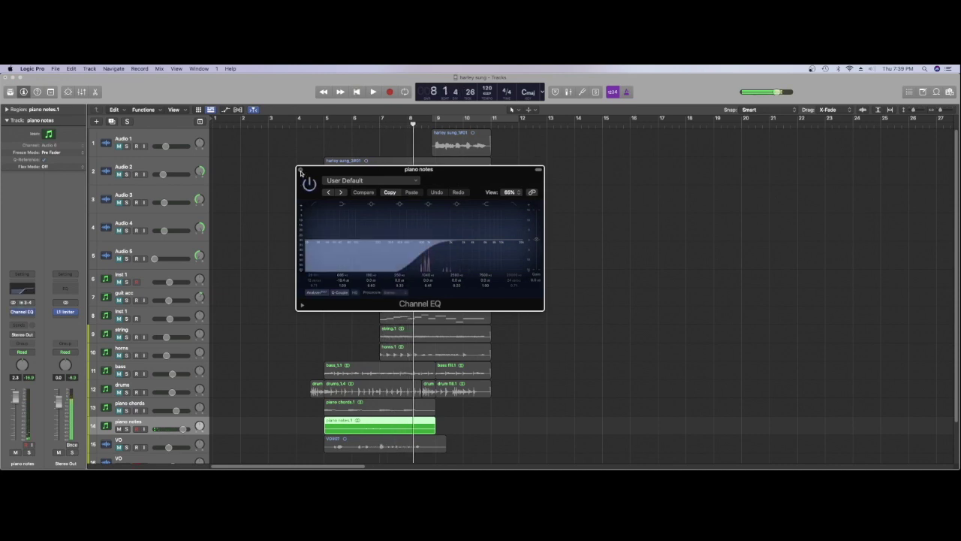
{"action": "left_click", "coordinate": [300, 171]}
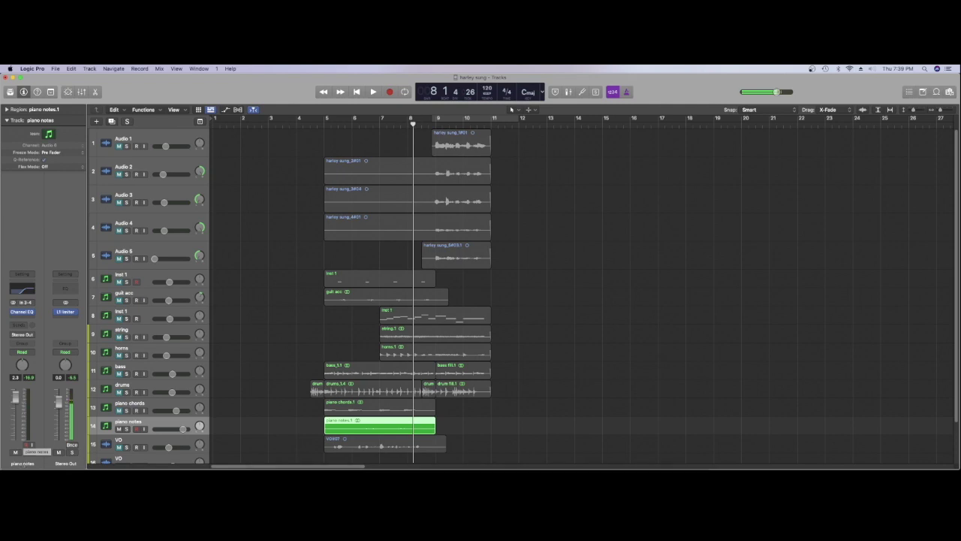
{"action": "left_click", "coordinate": [120, 411], "text": "shift"}
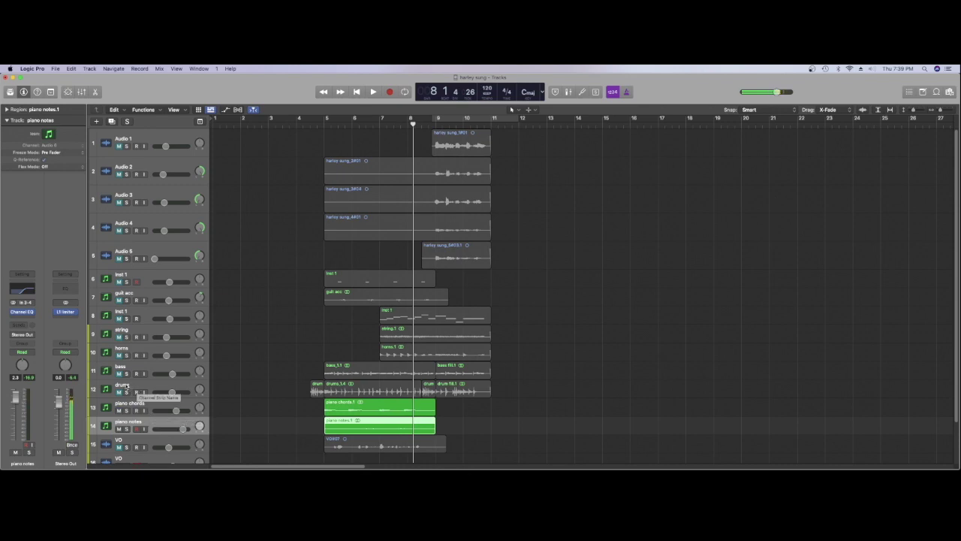
- Select the piano chords, drums and bass regions and play them together from bar 4 to bar 11
{"action": "left_click", "coordinate": [119, 389], "text": "shift"}
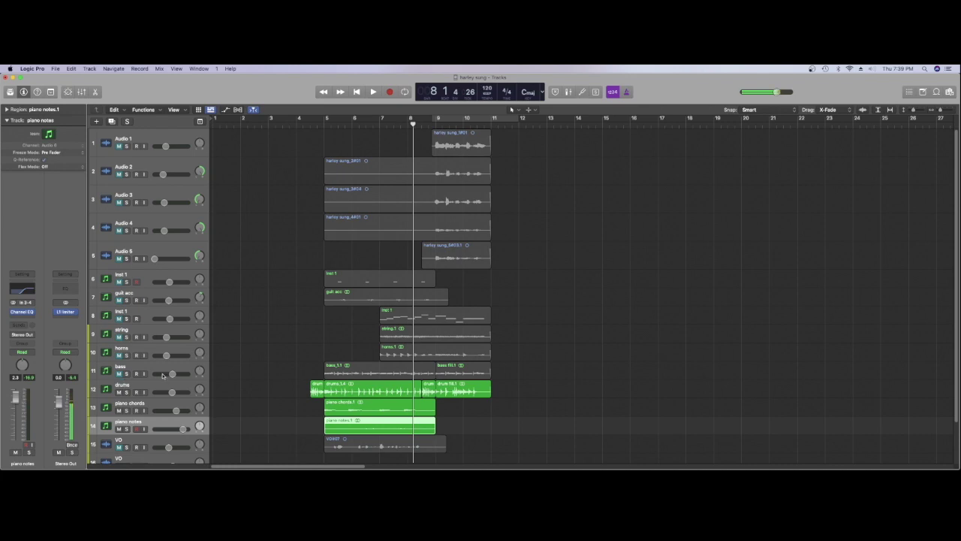
{"action": "key", "text": "shift+space"}
{"action": "left_click", "coordinate": [303, 124]}
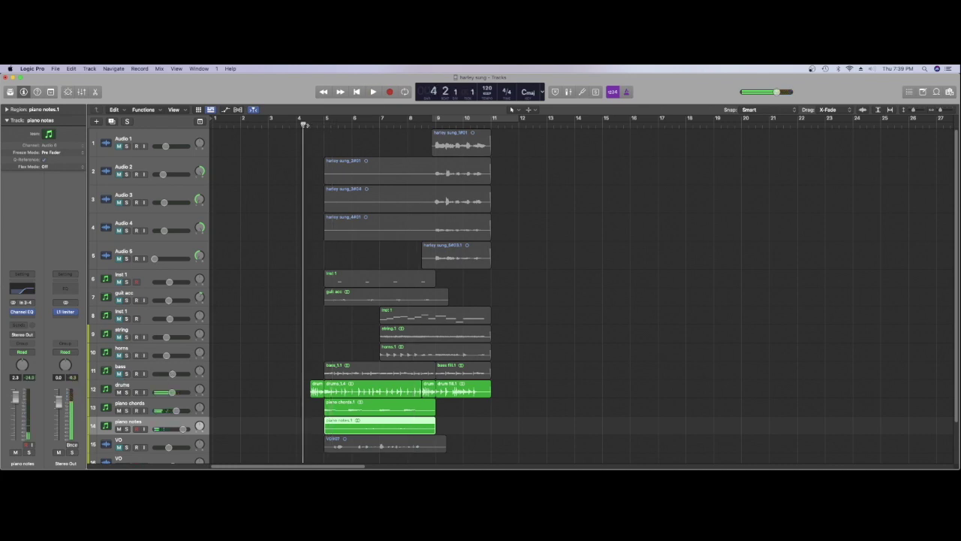
{"action": "key", "text": "space"}
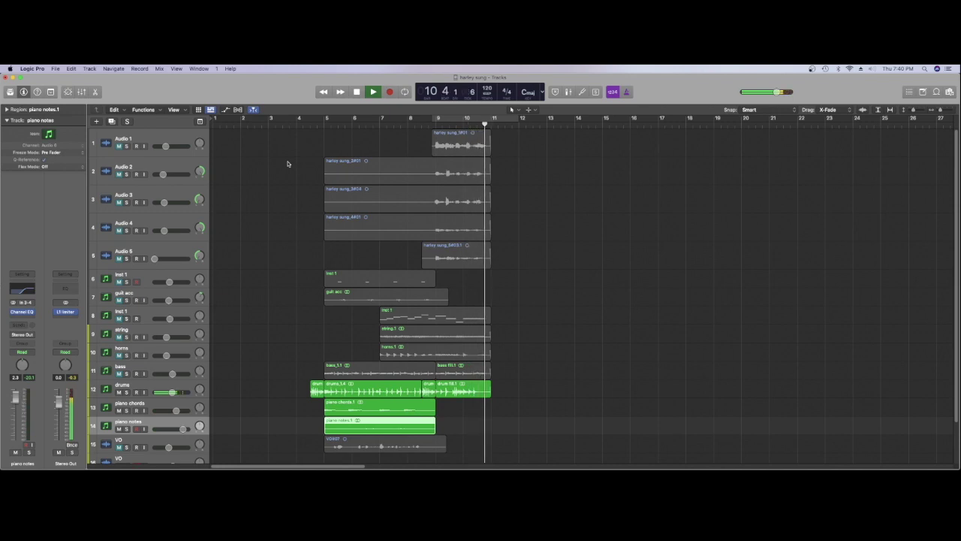
{"action": "key", "text": "space"}
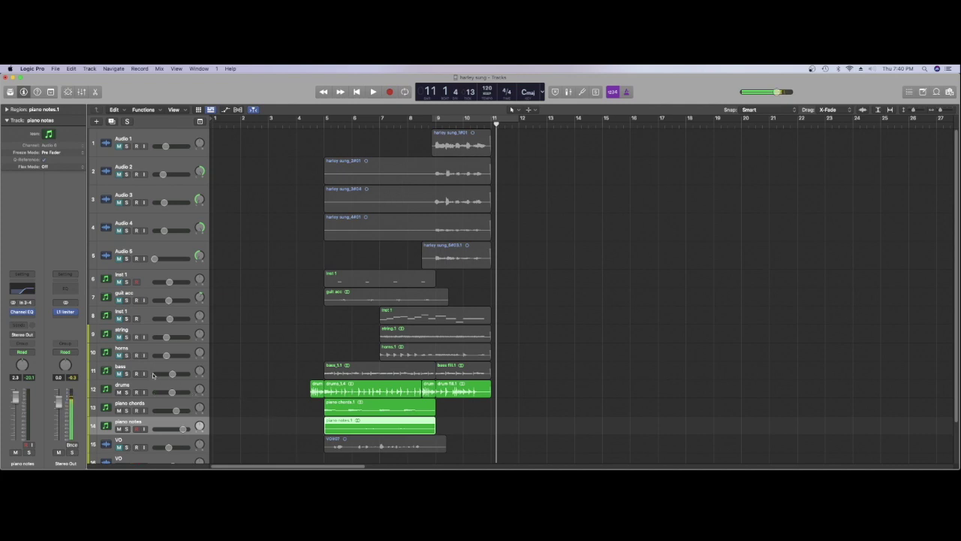
{"action": "left_click", "coordinate": [118, 373]}
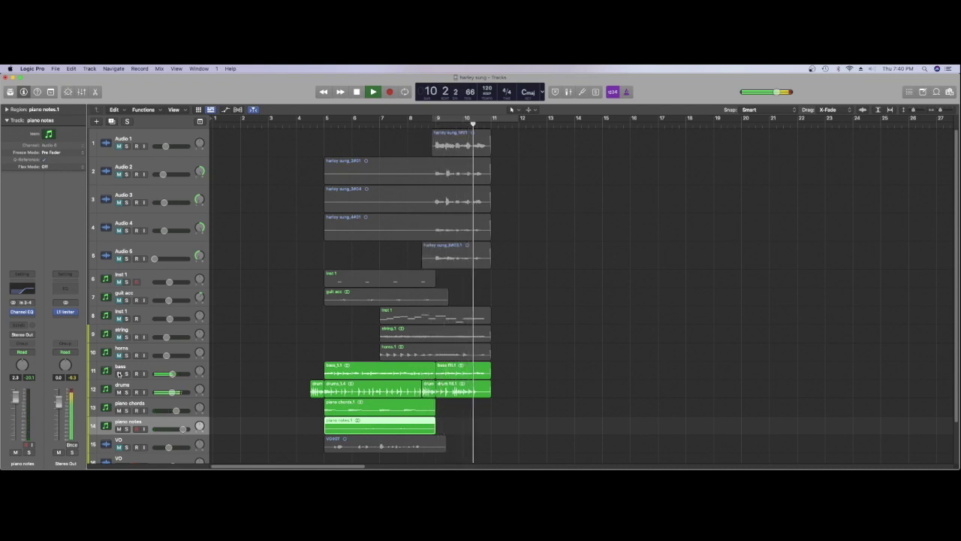
{"action": "key", "text": "space"}
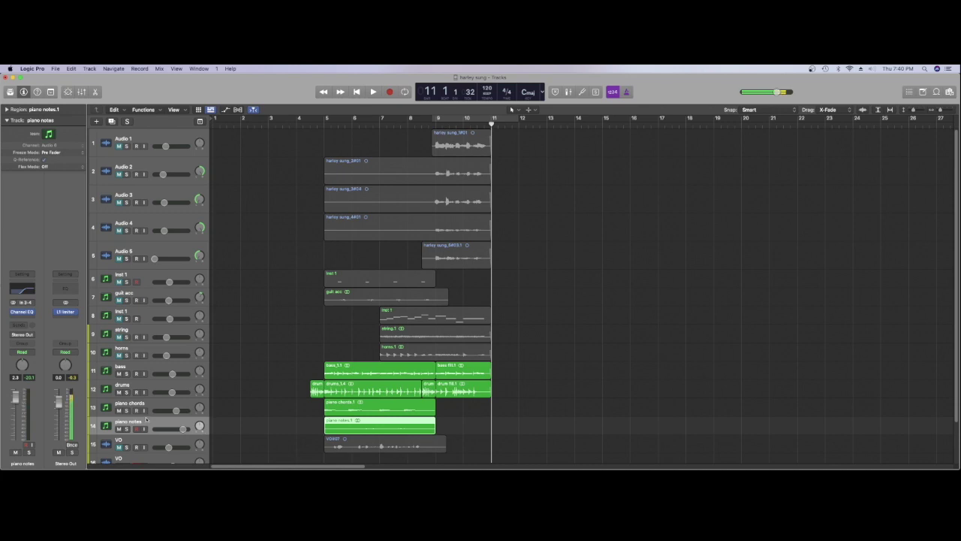
- Marquee-select the bass fill.1 and drum fill.1 regions and mute them with Ctrl+M
{"action": "left_click_drag", "start_coordinate": [559, 362], "coordinate": [477, 392]}
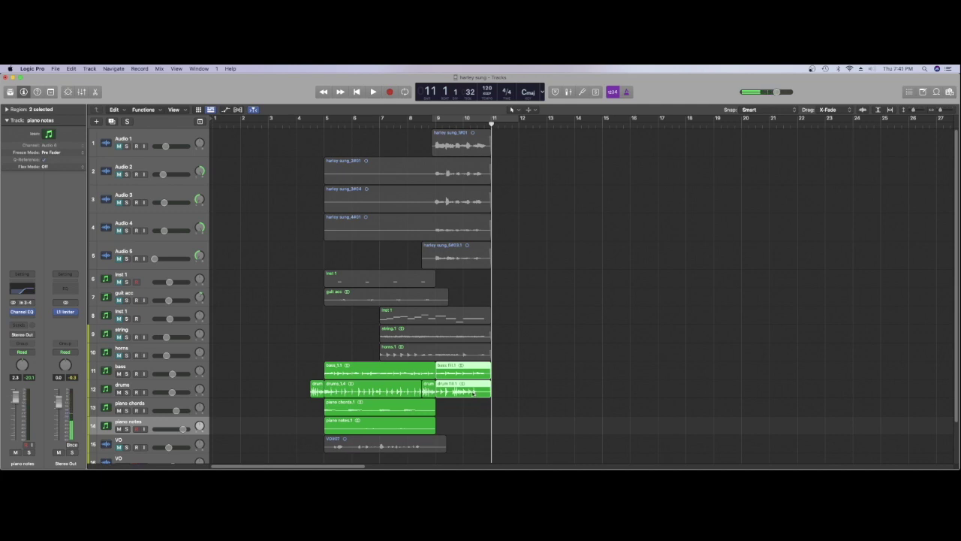
{"action": "left_click", "coordinate": [473, 392]}
{"action": "left_click_drag", "start_coordinate": [504, 380], "coordinate": [483, 390]}
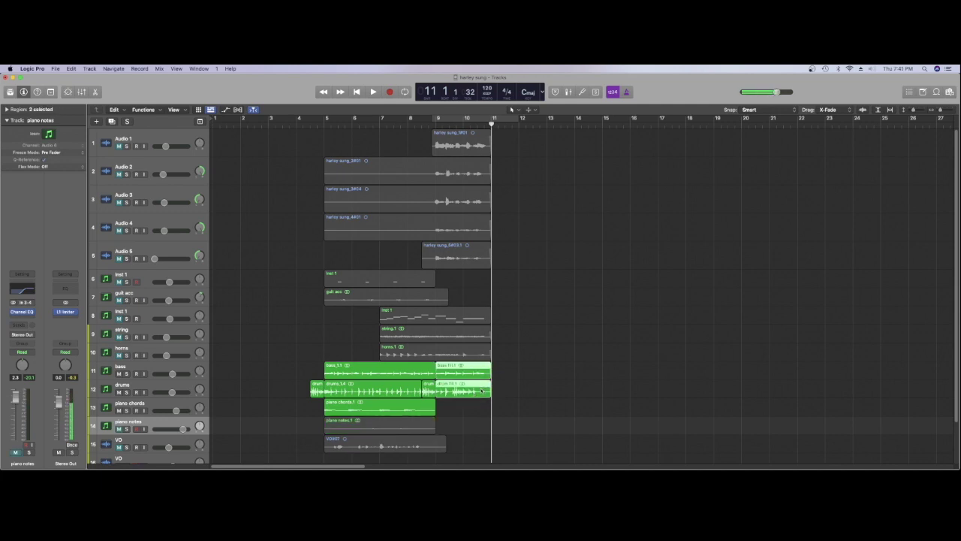
{"action": "key", "text": "ctrl+m"}
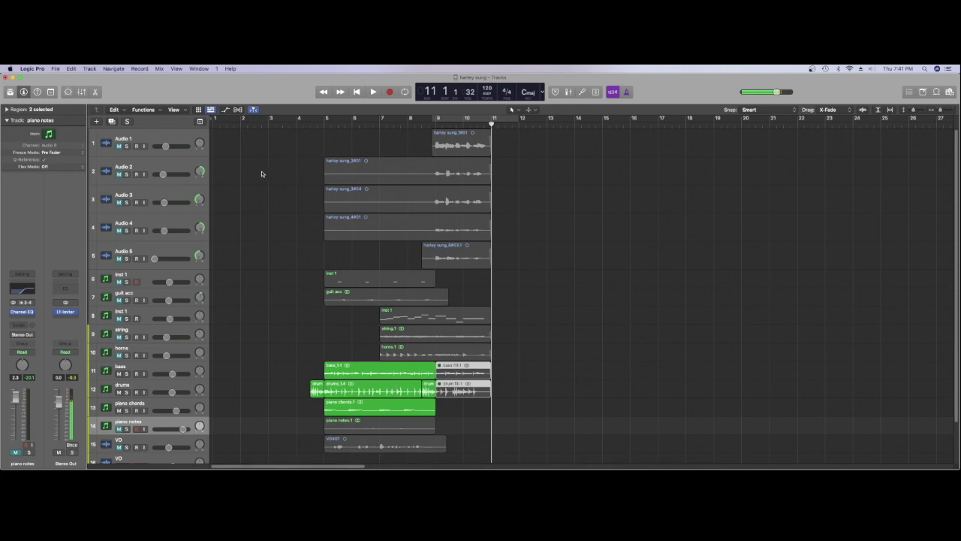
- Toggle the Audio 1 solo, play from bar 8 toward bar 11, then add Audio 2 to the selection
{"action": "left_click", "coordinate": [126, 147]}
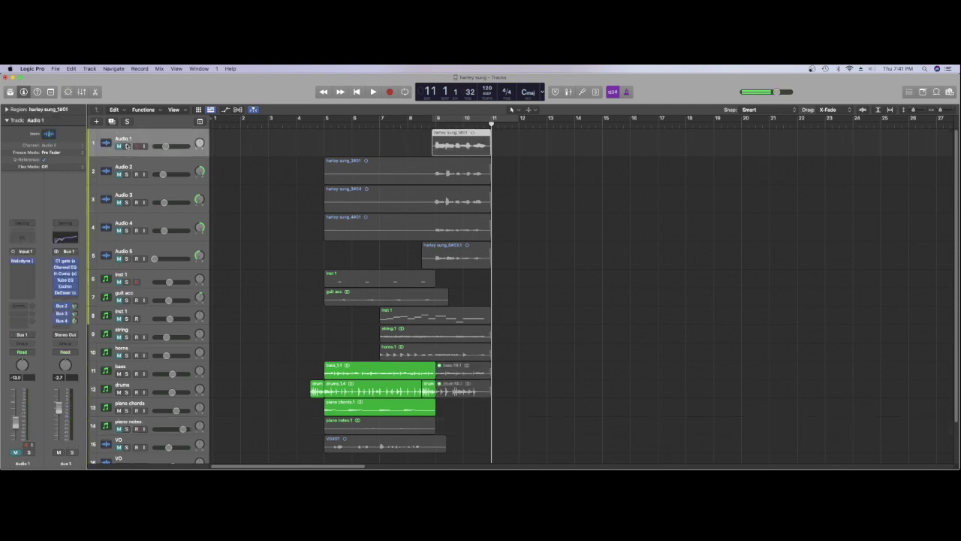
{"action": "left_click", "coordinate": [126, 146]}
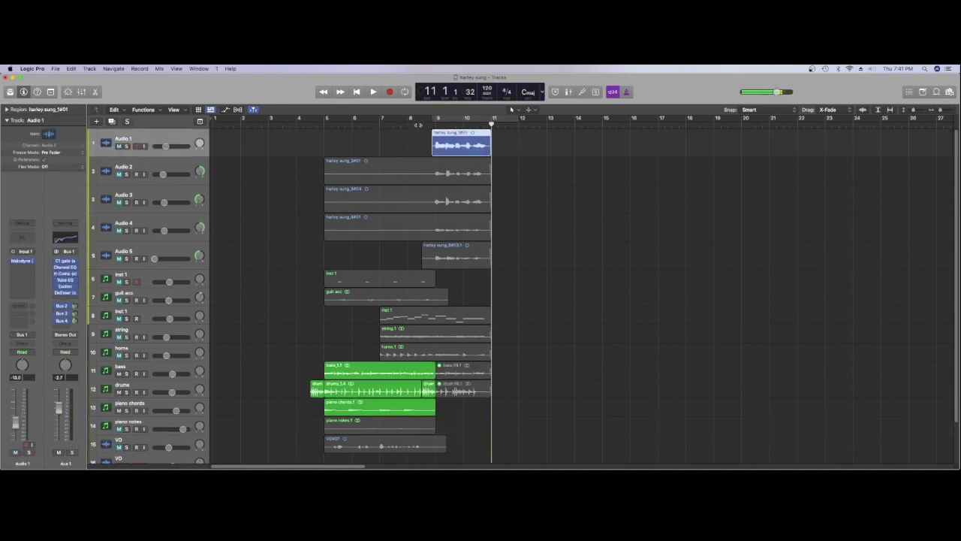
{"action": "left_click", "coordinate": [420, 125]}
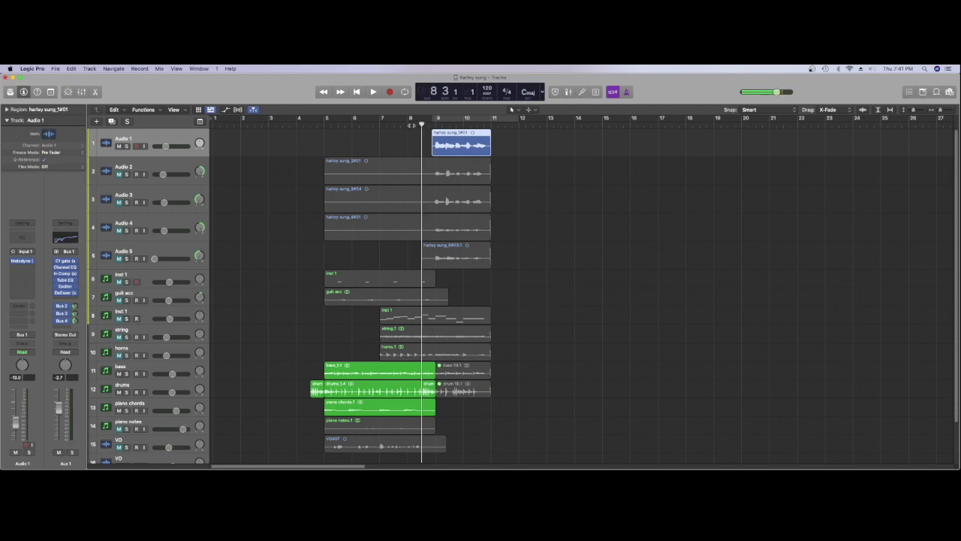
{"action": "key", "text": "space"}
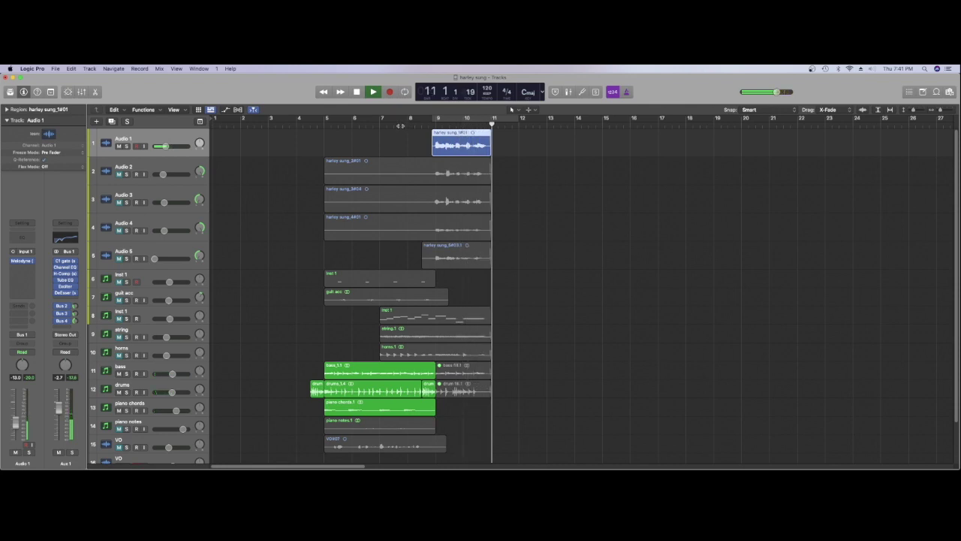
{"action": "key", "text": "space"}
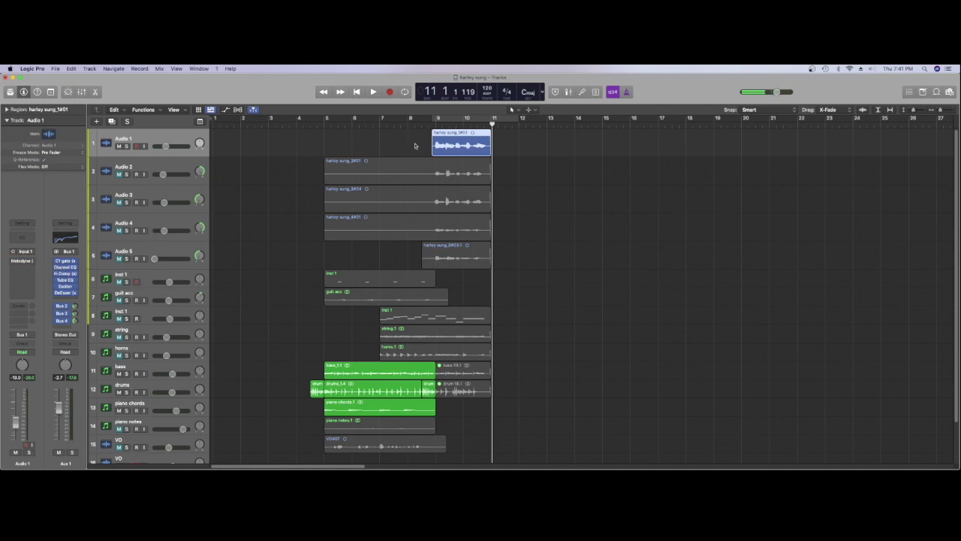
{"action": "key", "text": "space"}
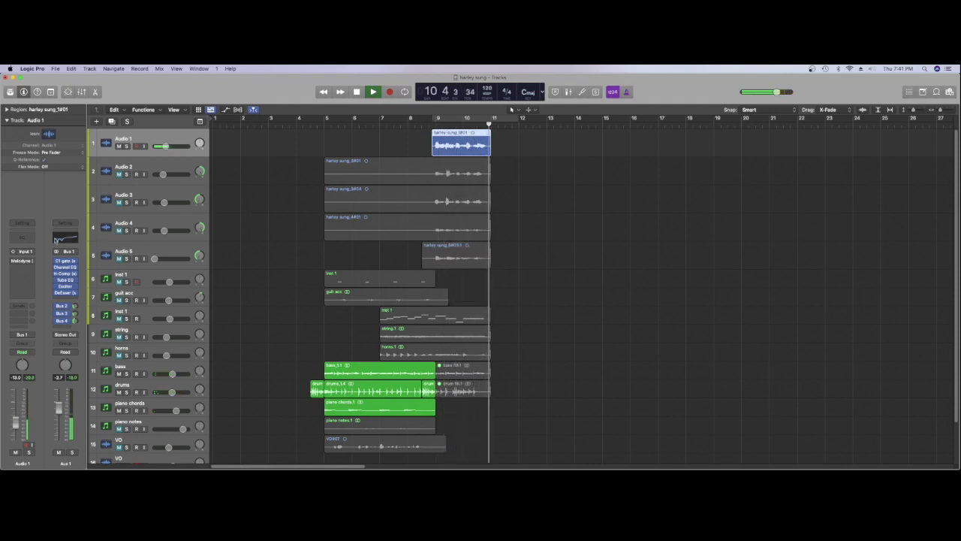
{"action": "mouse_move", "coordinate": [13, 263]}
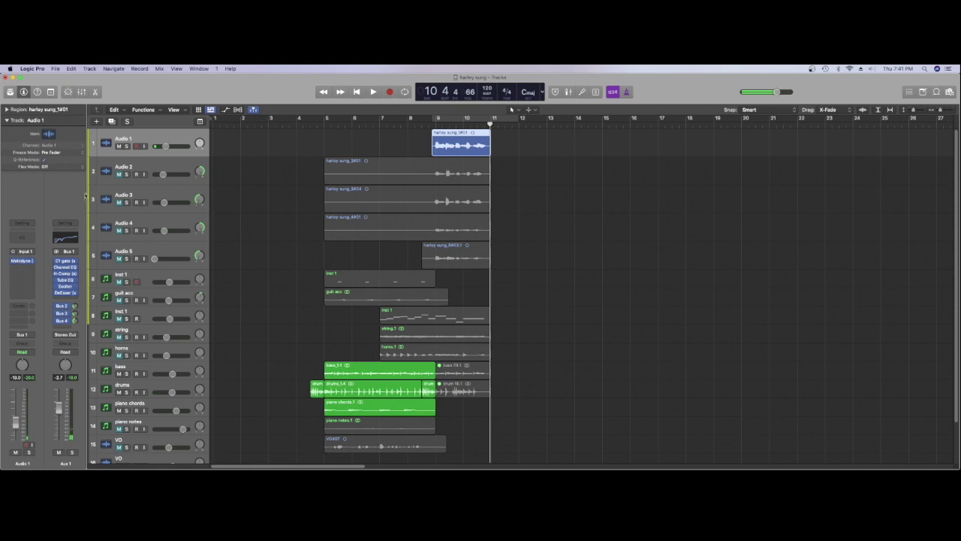
{"action": "left_click", "coordinate": [119, 174]}
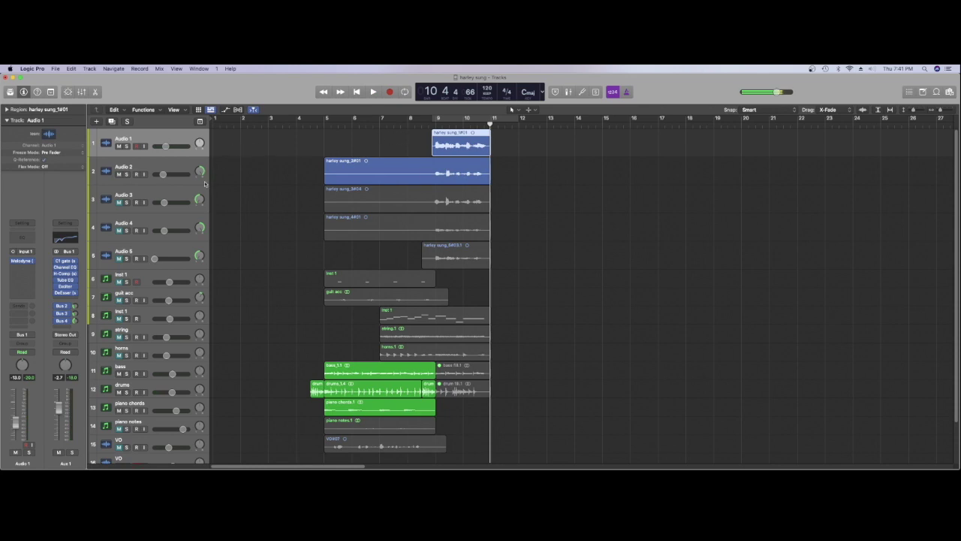
- Add the Audio 3, Audio 4 and Audio 5 vocal takes one by one, replaying from bar 8 each time
{"action": "key", "text": "space"}
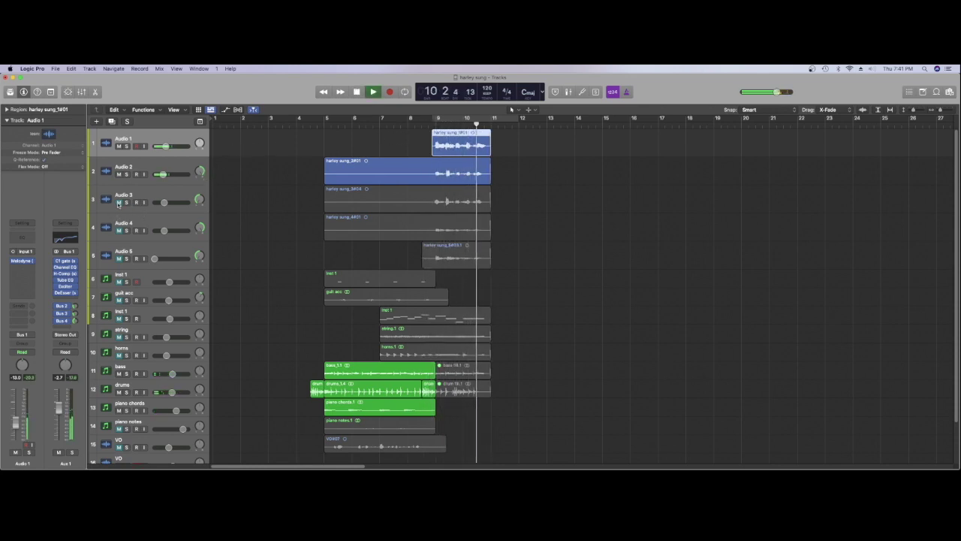
{"action": "left_click", "coordinate": [118, 202]}
{"action": "key", "text": "space"}
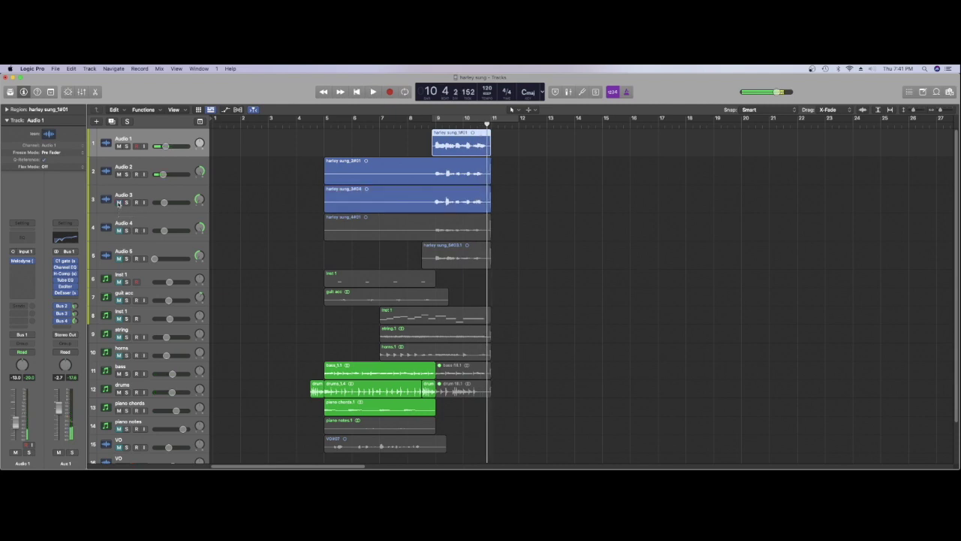
{"action": "key", "text": "space"}
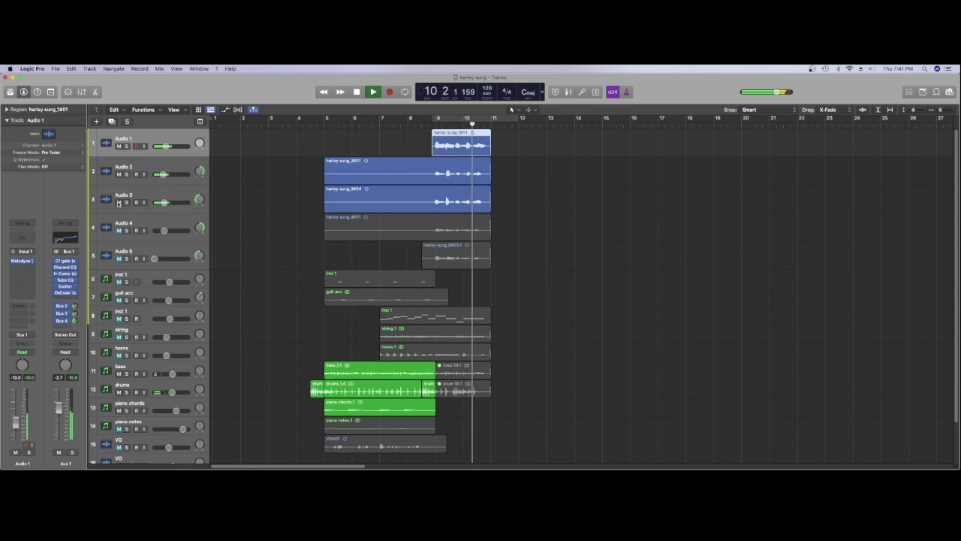
{"action": "key", "text": "space"}
{"action": "left_click", "coordinate": [118, 230]}
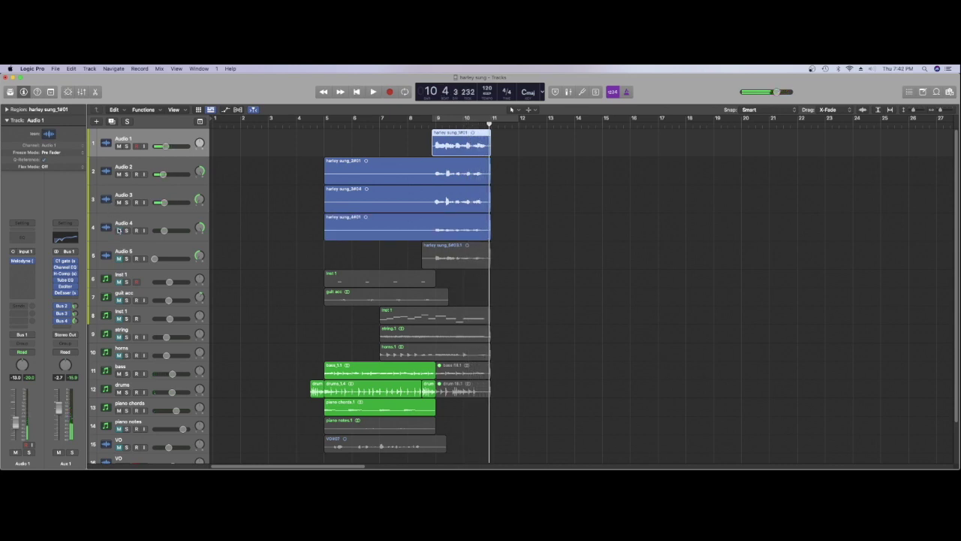
{"action": "key", "text": "space"}
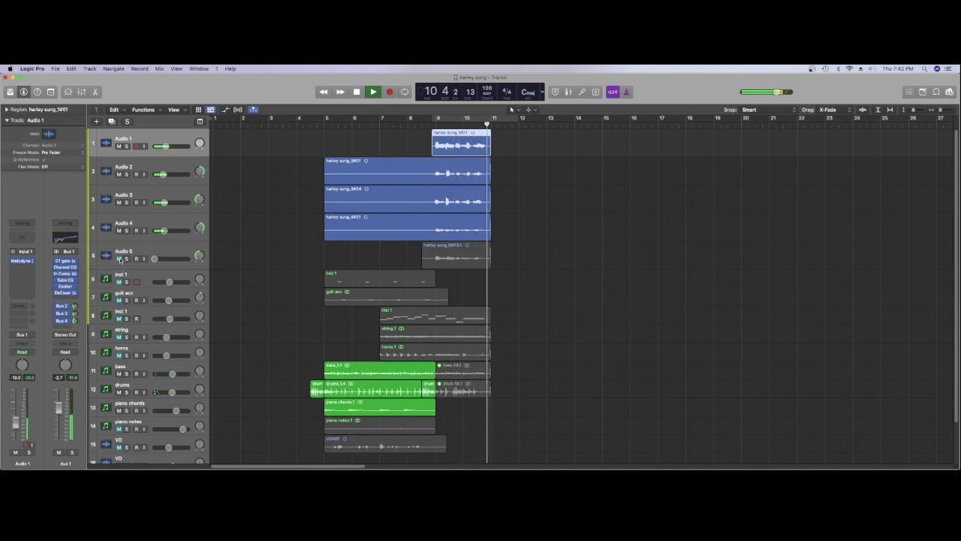
{"action": "key", "text": "space"}
{"action": "left_click", "coordinate": [119, 259]}
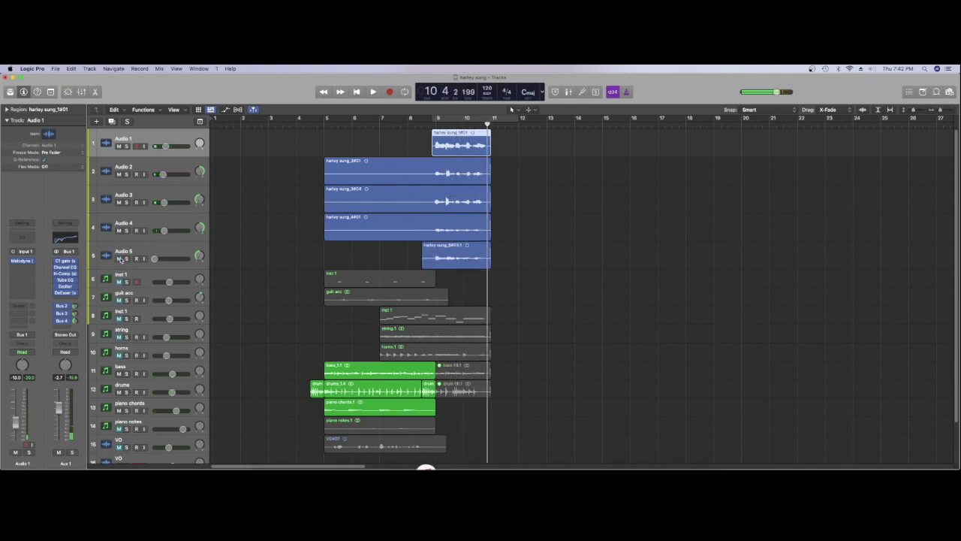
{"action": "key", "text": "space"}
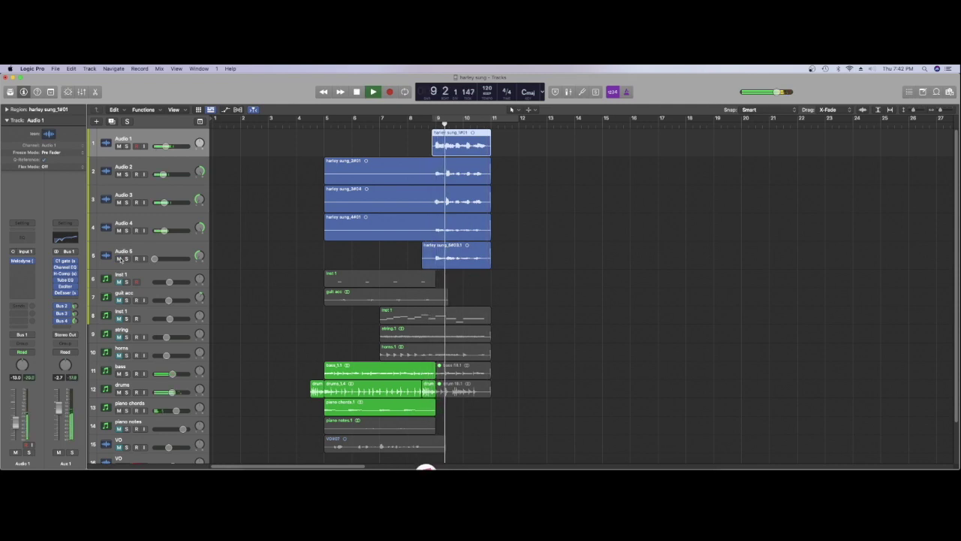
{"action": "key", "text": "space"}
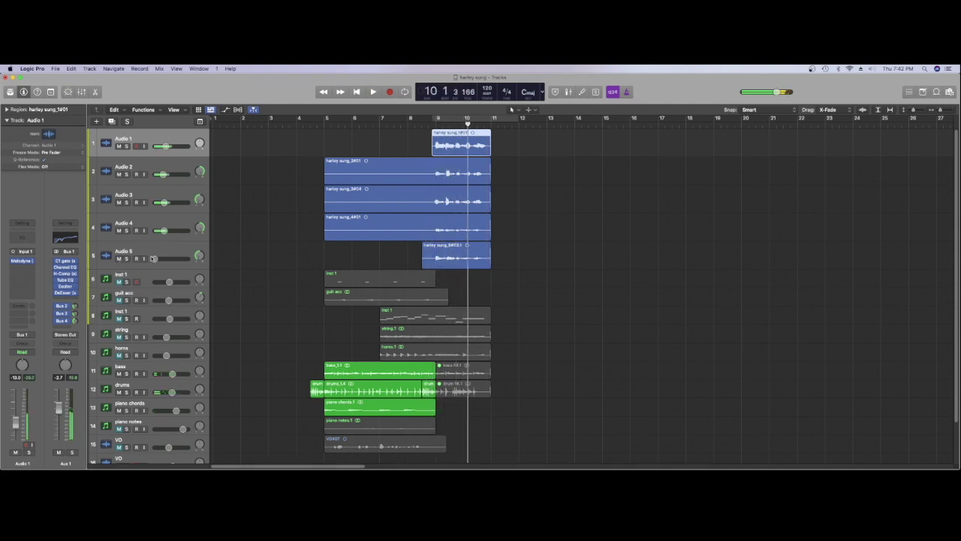
- Raise Audio 5's volume to -15.0 dB and compare the vocals with Audio 1 muted and unmuted
{"action": "left_click_drag", "start_coordinate": [154, 258], "coordinate": [163, 258]}
{"action": "key", "text": "space"}
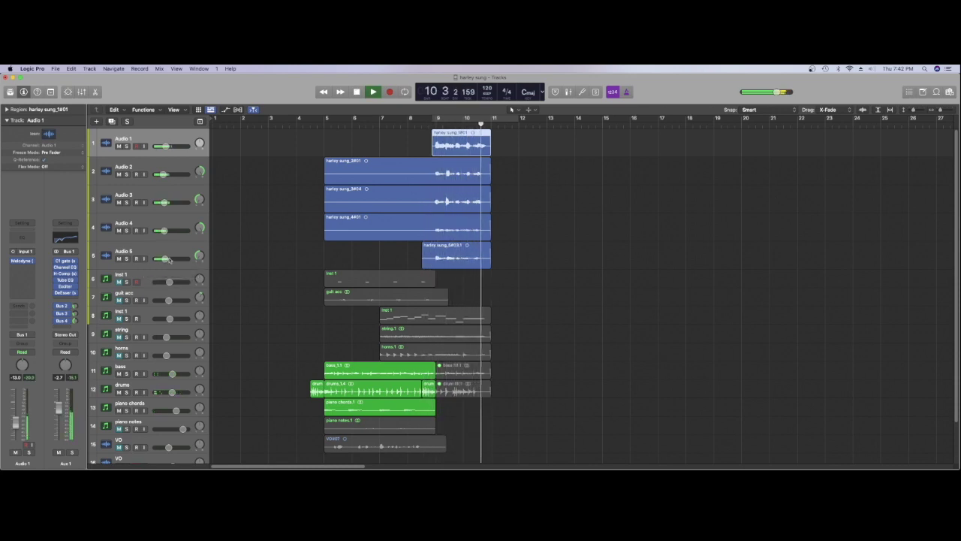
{"action": "left_click", "coordinate": [119, 146]}
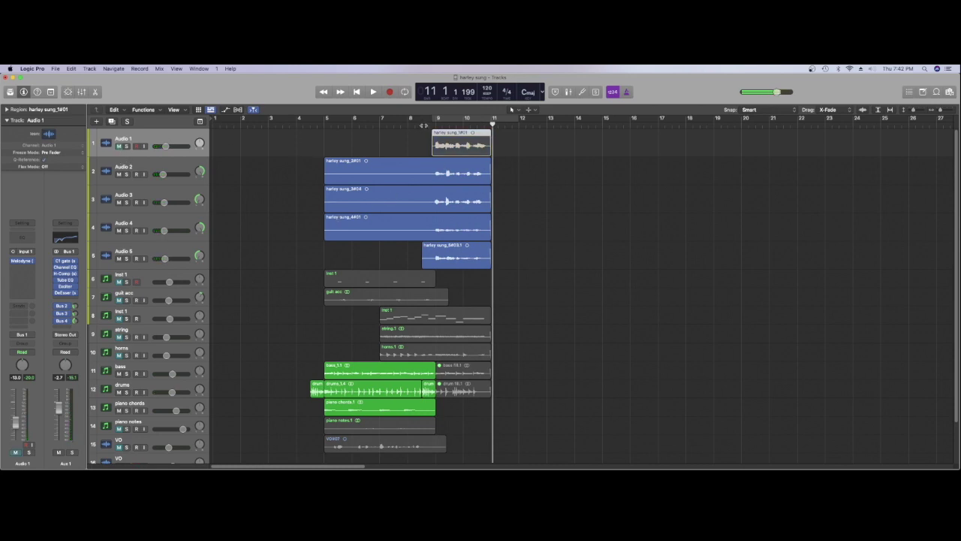
{"action": "left_click", "coordinate": [424, 125]}
{"action": "key", "text": "space"}
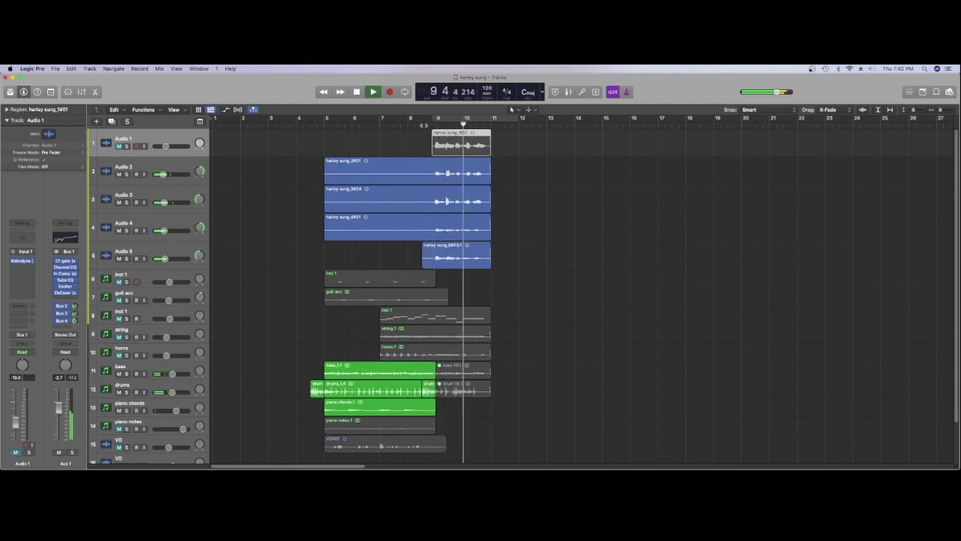
{"action": "key", "text": "space"}
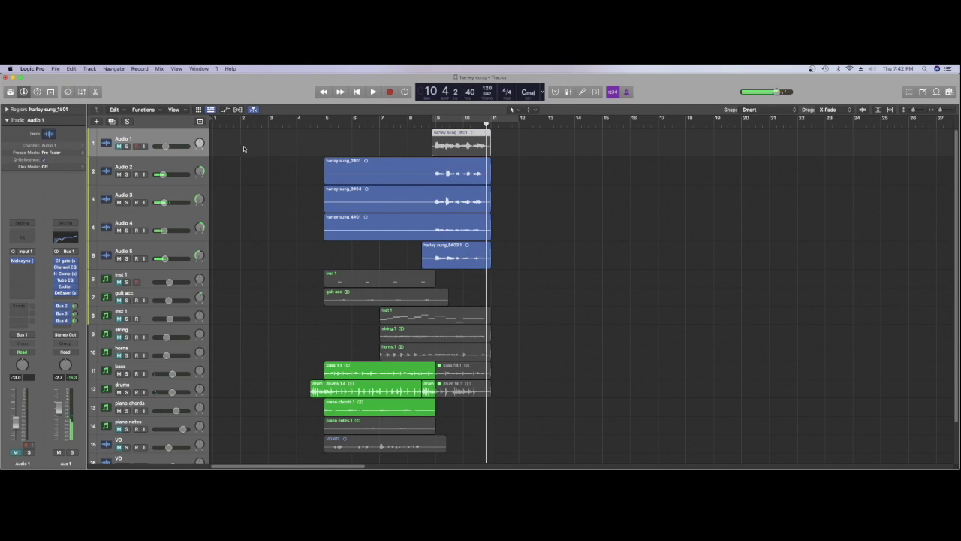
{"action": "left_click", "coordinate": [119, 145]}
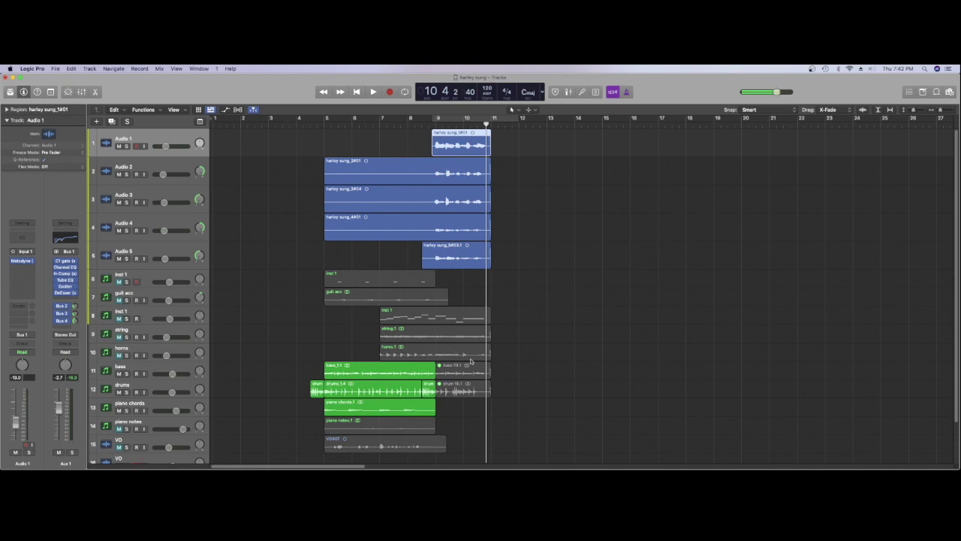
- Unmute the guit acc guitar track and play the arrangement from bar 5
{"action": "left_click_drag", "start_coordinate": [499, 374], "coordinate": [449, 389]}
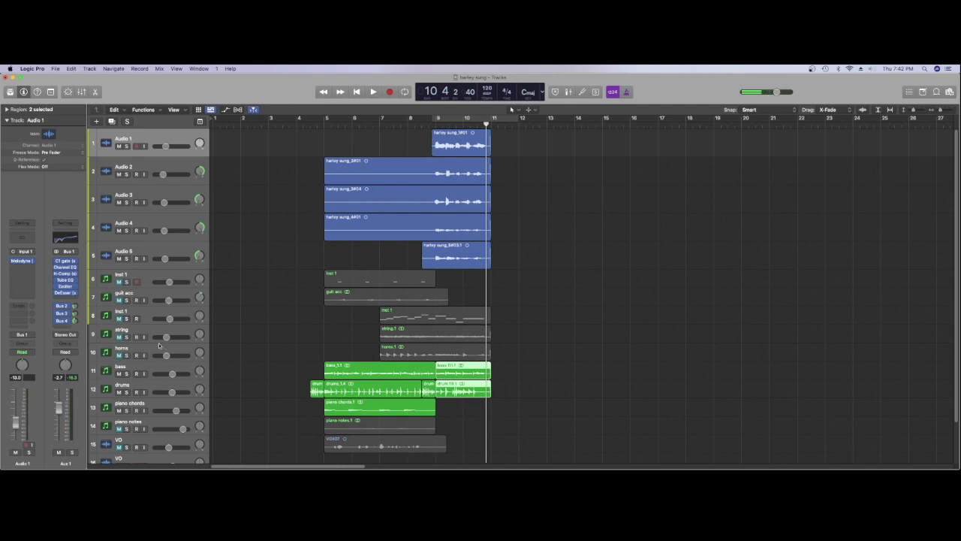
{"action": "left_click", "coordinate": [119, 301]}
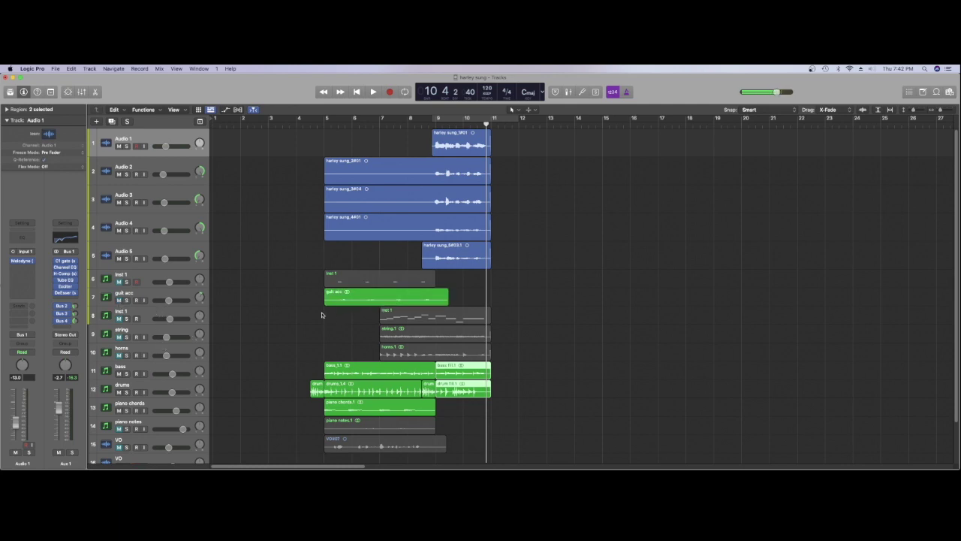
{"action": "key", "text": "space"}
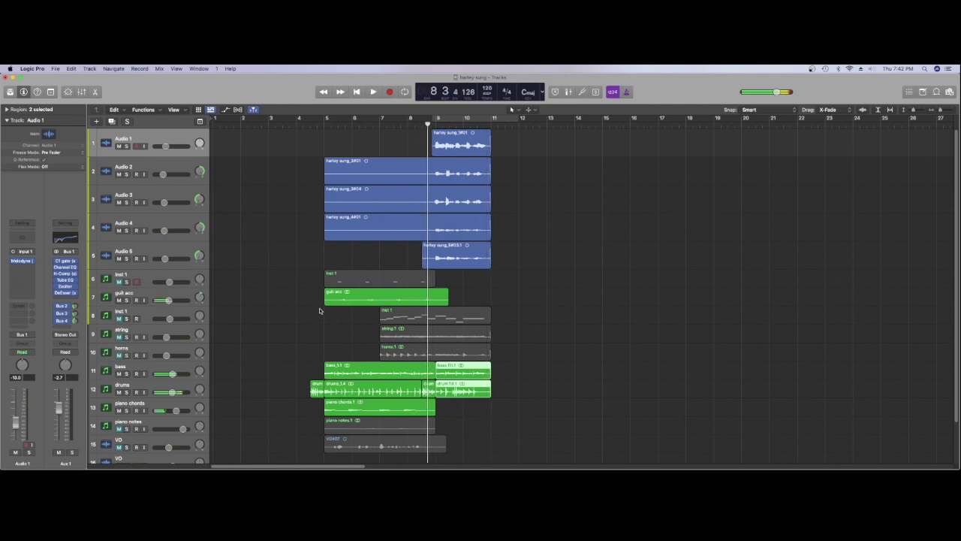
{"action": "left_click", "coordinate": [325, 122]}
{"action": "key", "text": "space"}
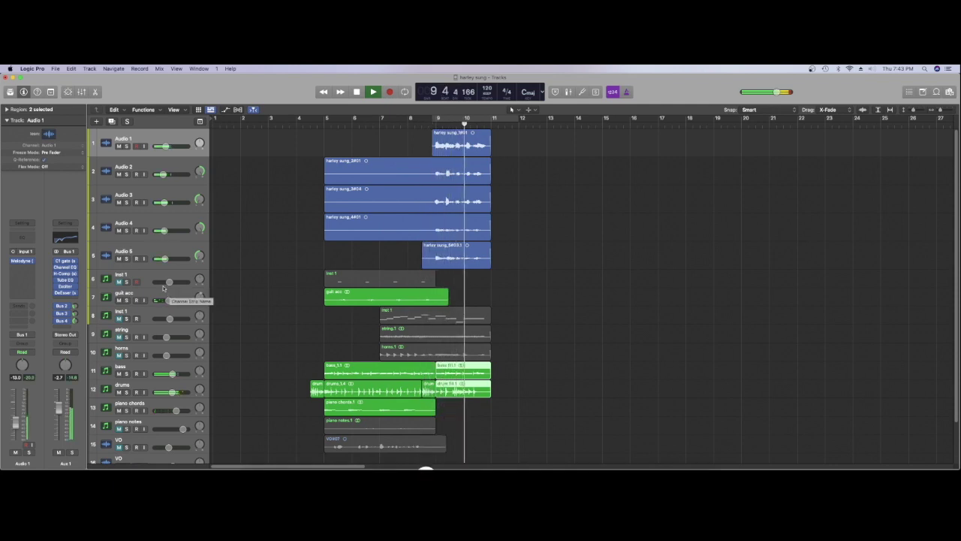
{"action": "key", "text": "space"}
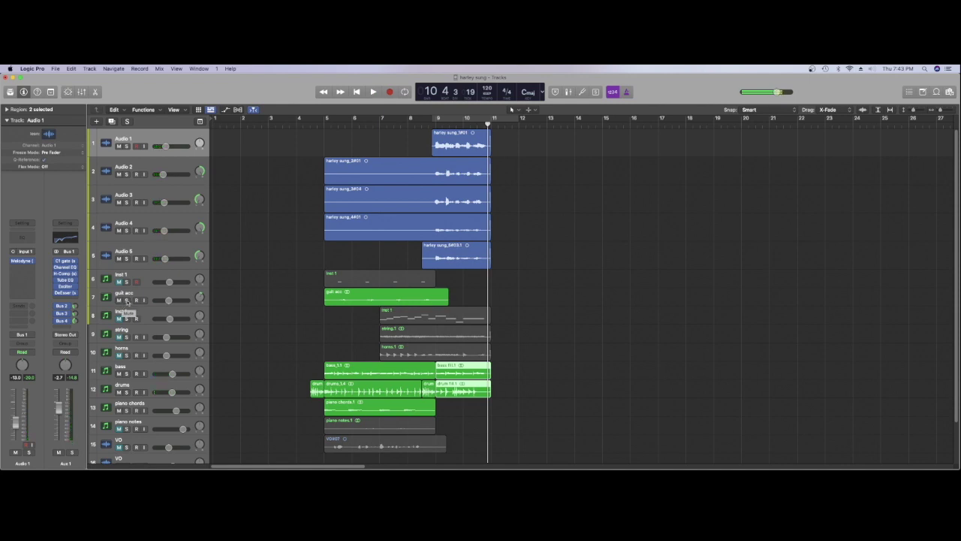
- Solo guit acc from bar 5, unsolo it, and show its Guitar Rig 5 plug-in with Clean White
{"action": "left_click", "coordinate": [127, 300]}
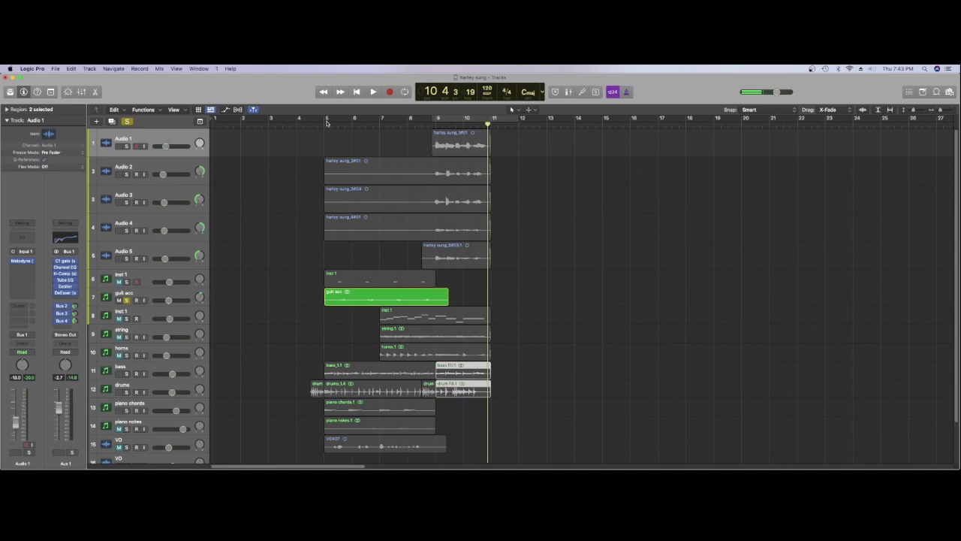
{"action": "key", "text": "space"}
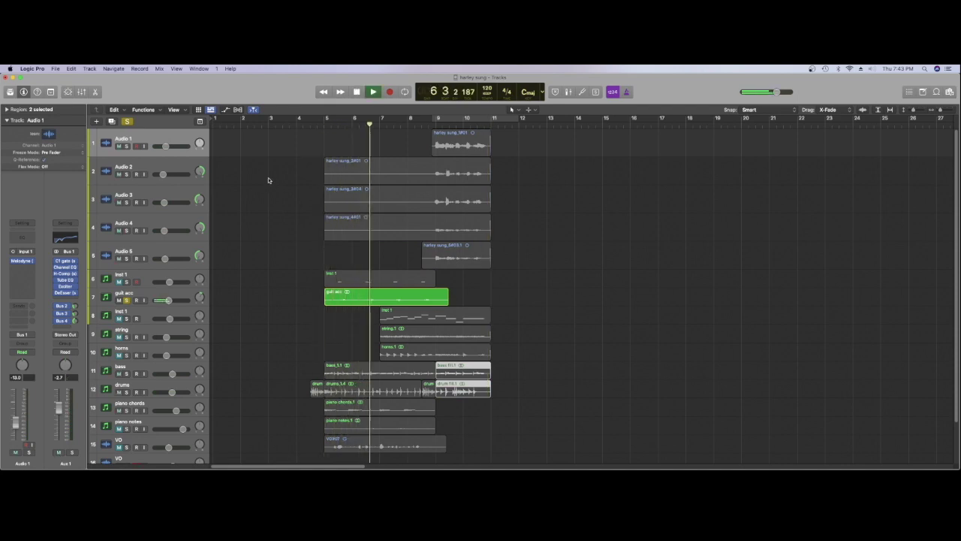
{"action": "left_click", "coordinate": [126, 300]}
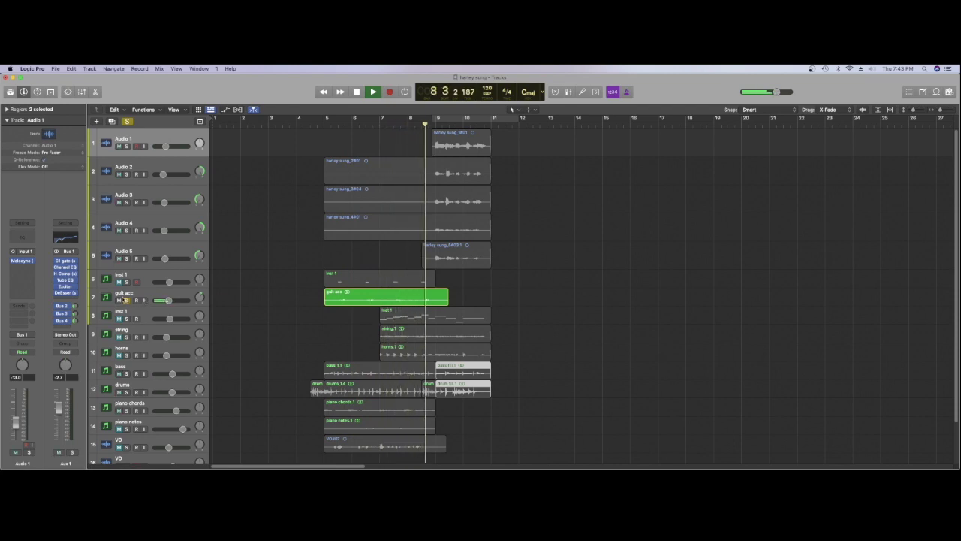
{"action": "key", "text": "space"}
{"action": "left_click", "coordinate": [125, 300]}
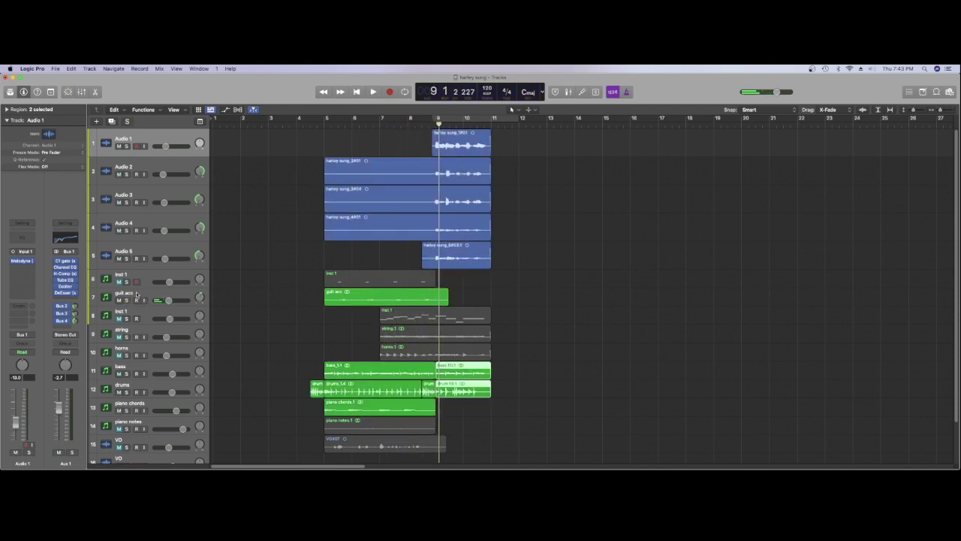
{"action": "left_click", "coordinate": [136, 295]}
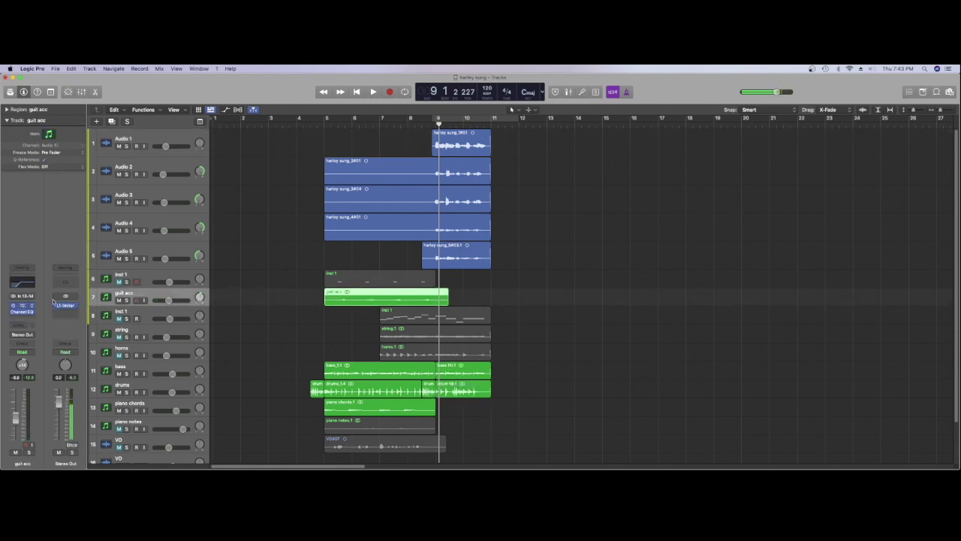
{"action": "key", "text": "v"}
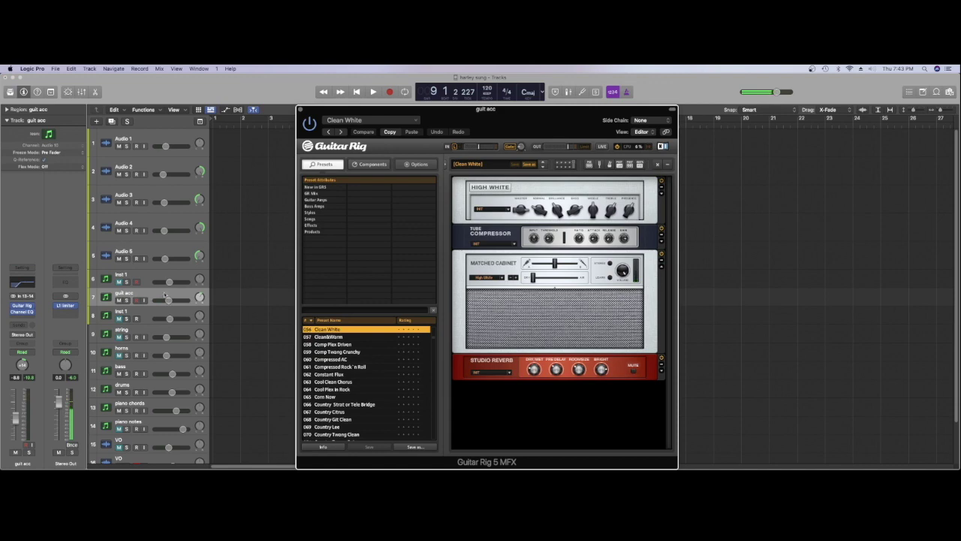
- Audition guit acc solo through Guitar Rig from bar 5, close the plug-in, and unmute horns
{"action": "left_click_drag", "start_coordinate": [344, 112], "coordinate": [514, 173]}
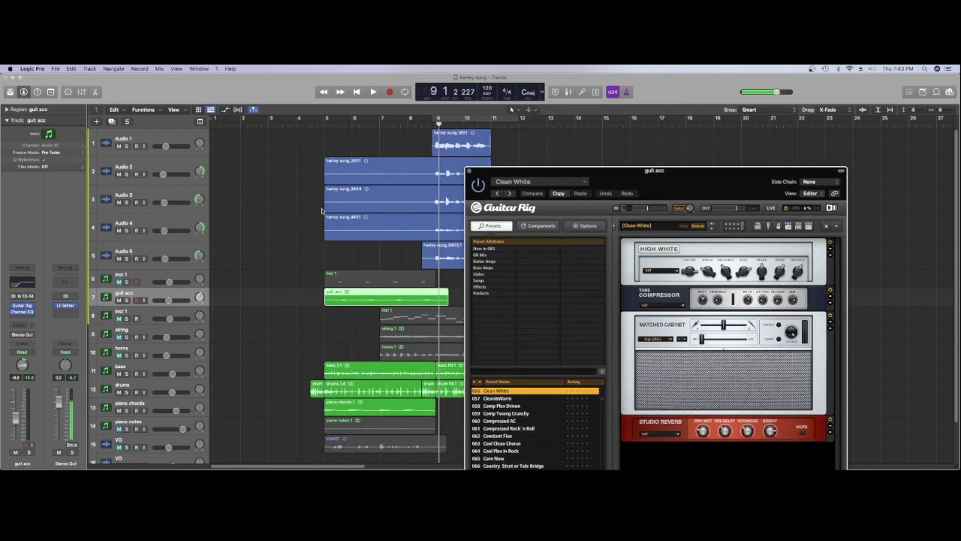
{"action": "left_click", "coordinate": [127, 299]}
{"action": "left_click", "coordinate": [332, 124]}
{"action": "key", "text": "space"}
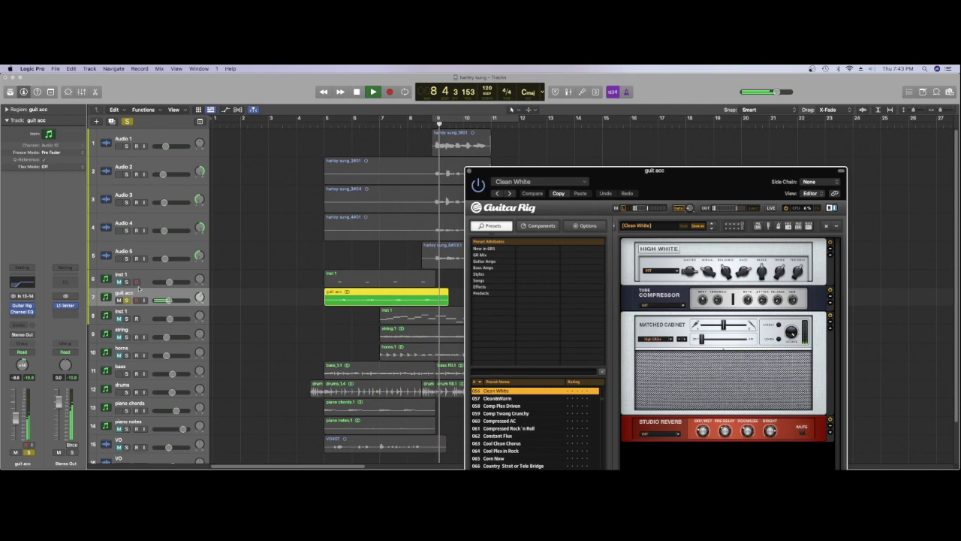
{"action": "key", "text": "s"}
{"action": "key", "text": "space"}
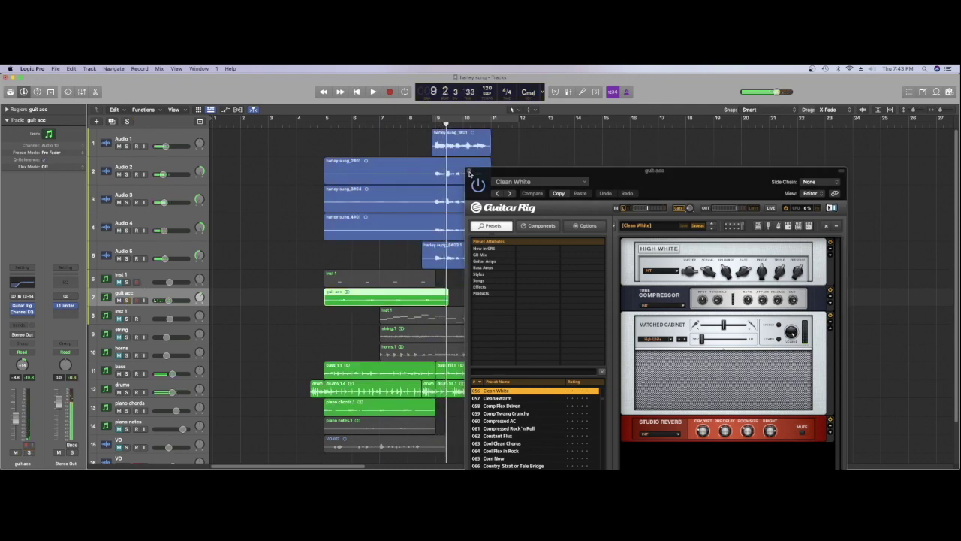
{"action": "left_click", "coordinate": [470, 173]}
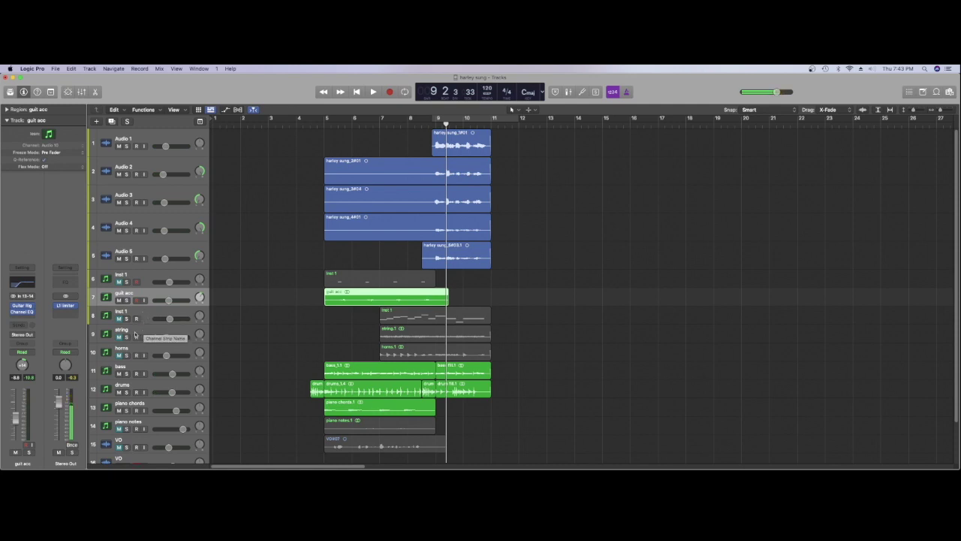
{"action": "left_click", "coordinate": [119, 355]}
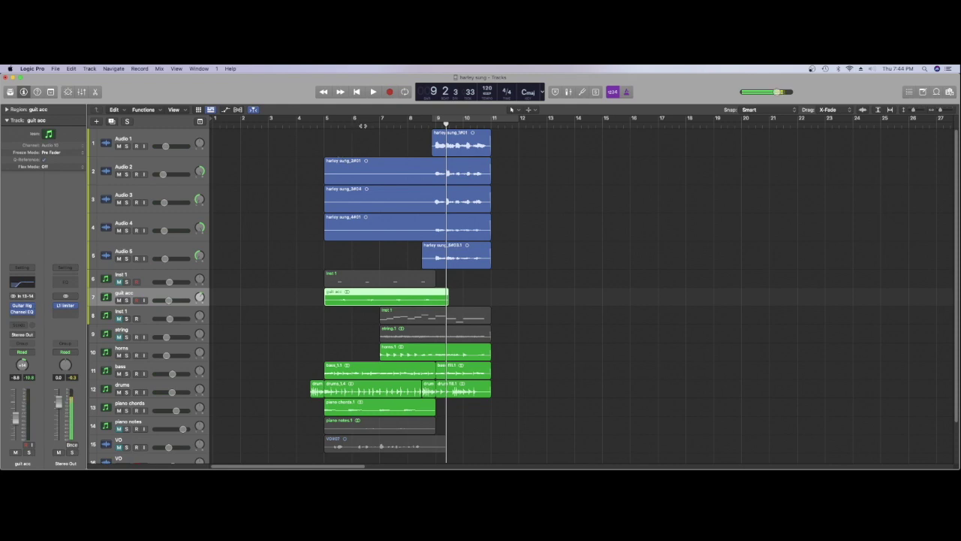
- Play the horns track soloed, then unsolo it and play back the full arrangement
{"action": "key", "text": "space"}
{"action": "left_click", "coordinate": [127, 355]}
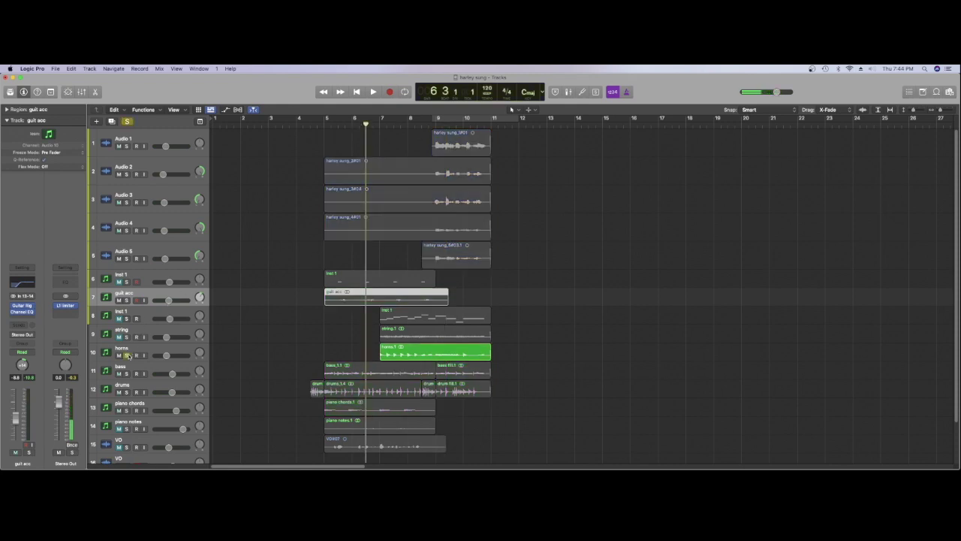
{"action": "key", "text": "space"}
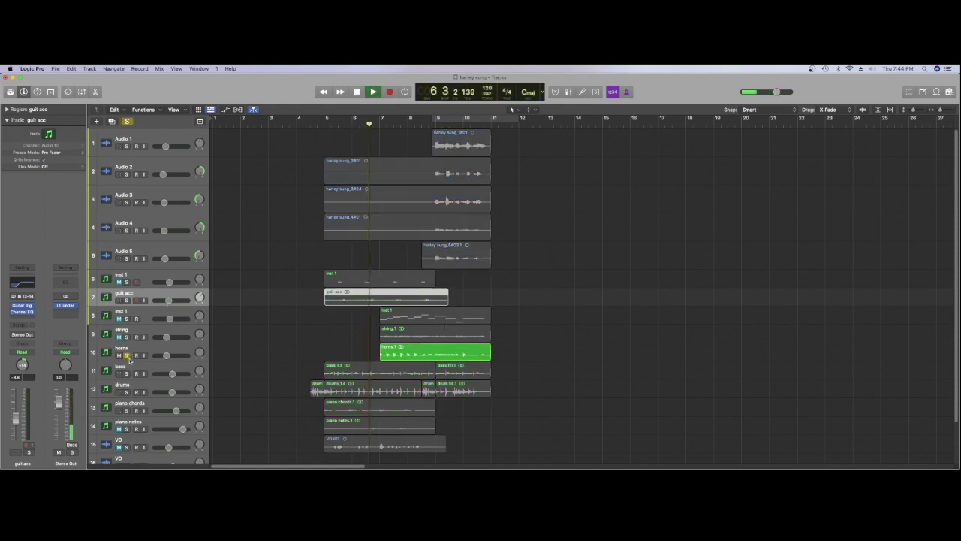
{"action": "key", "text": "space"}
{"action": "left_click", "coordinate": [127, 356]}
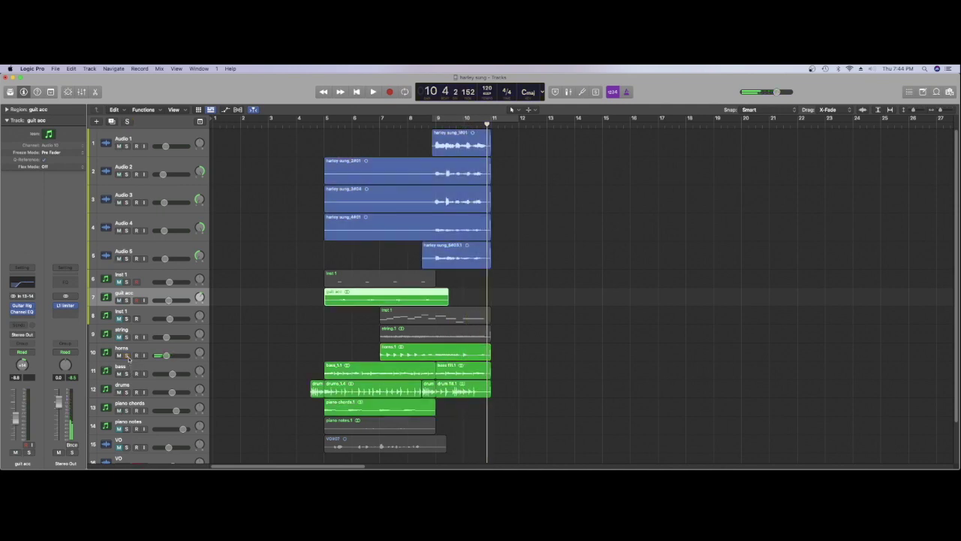
{"action": "key", "text": "space"}
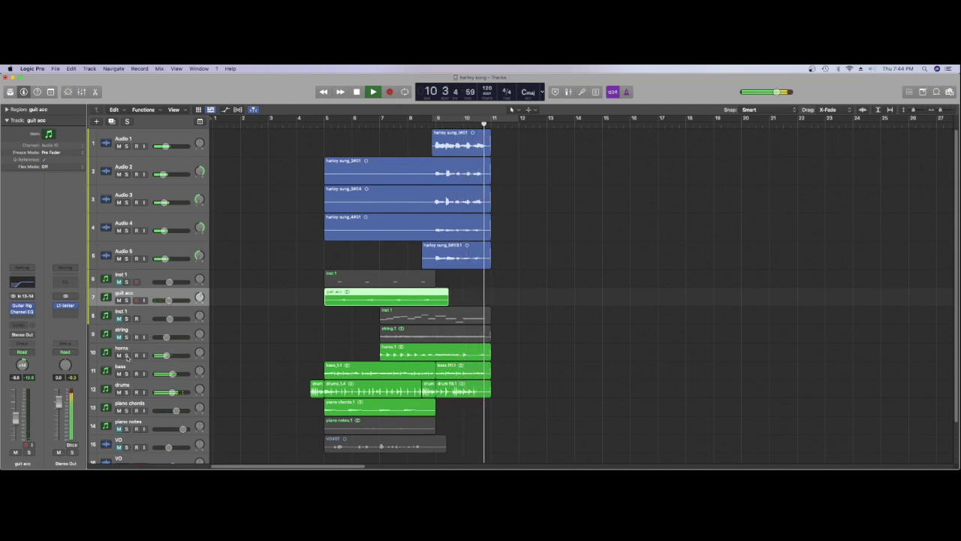
{"action": "key", "text": "space"}
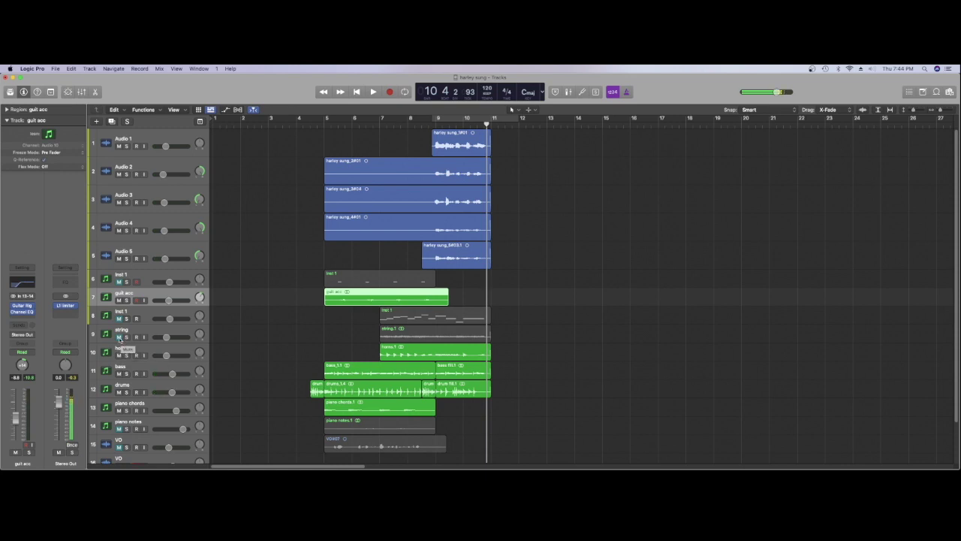
- Unmute the string track and play from around bar 6 through bar 11
{"action": "left_click", "coordinate": [119, 337]}
{"action": "key", "text": "space"}
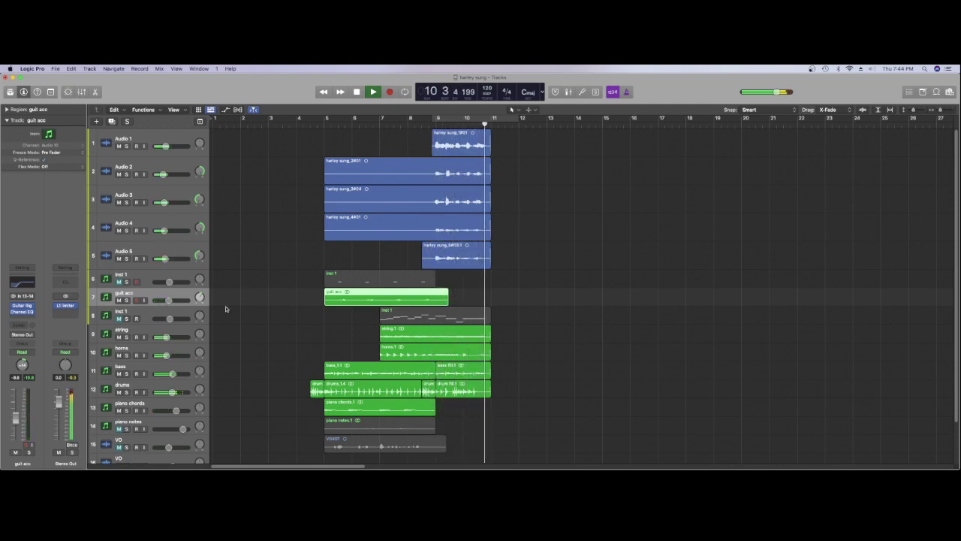
{"action": "key", "text": "space"}
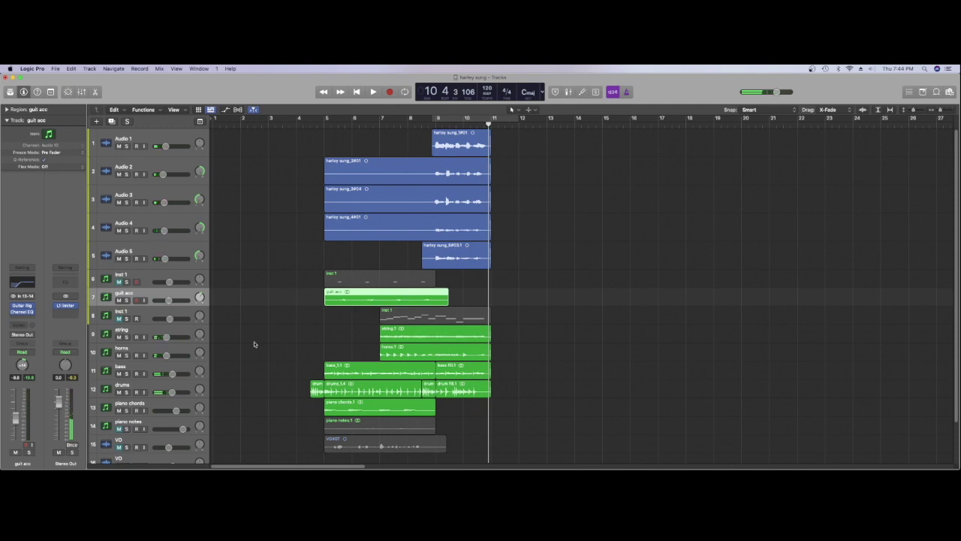
- Move the VO track above the string track, then solo the horns and string tracks together
{"action": "scroll", "coordinate": [894, 349], "scroll_direction": "down", "scroll_amount": 3}
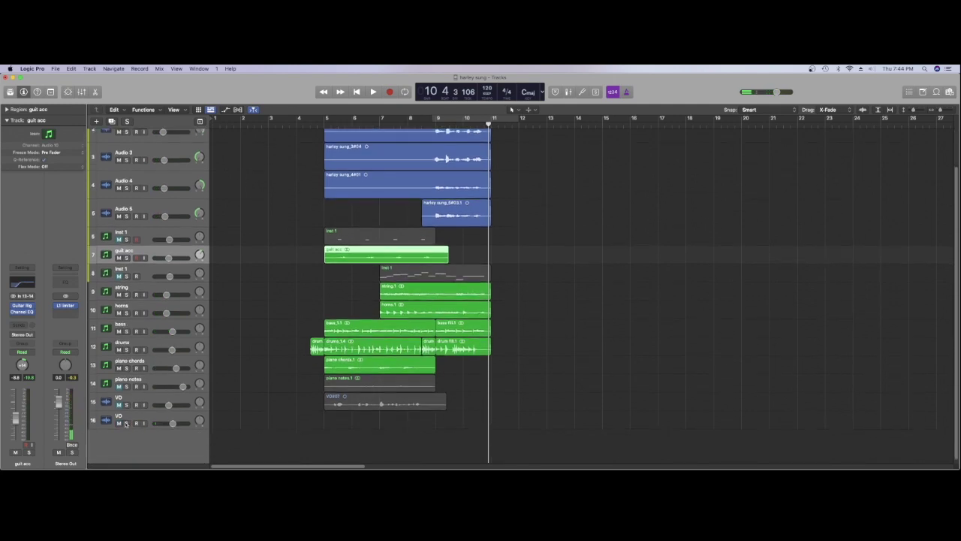
{"action": "left_click_drag", "start_coordinate": [129, 417], "coordinate": [126, 293]}
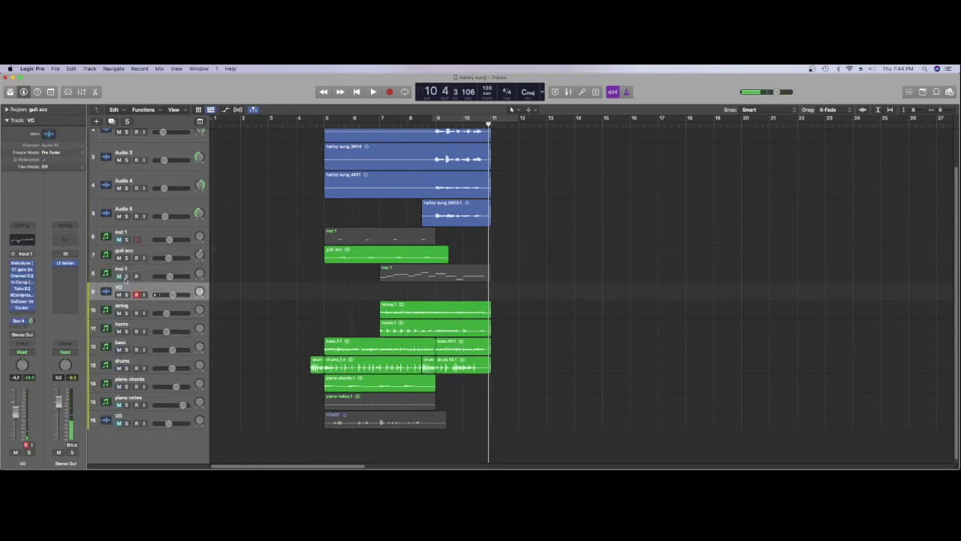
{"action": "left_click", "coordinate": [131, 327]}
{"action": "key", "text": "shift+Up"}
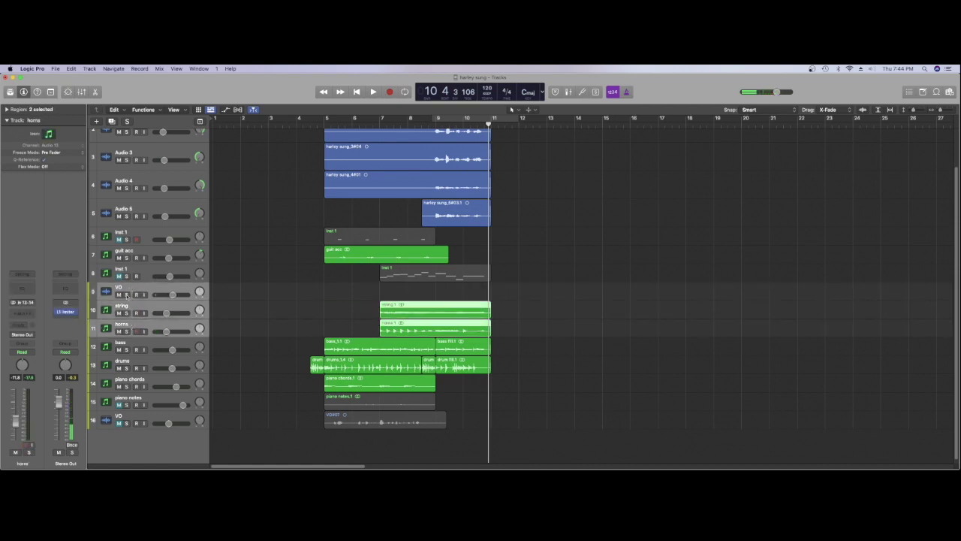
{"action": "key", "text": "s"}
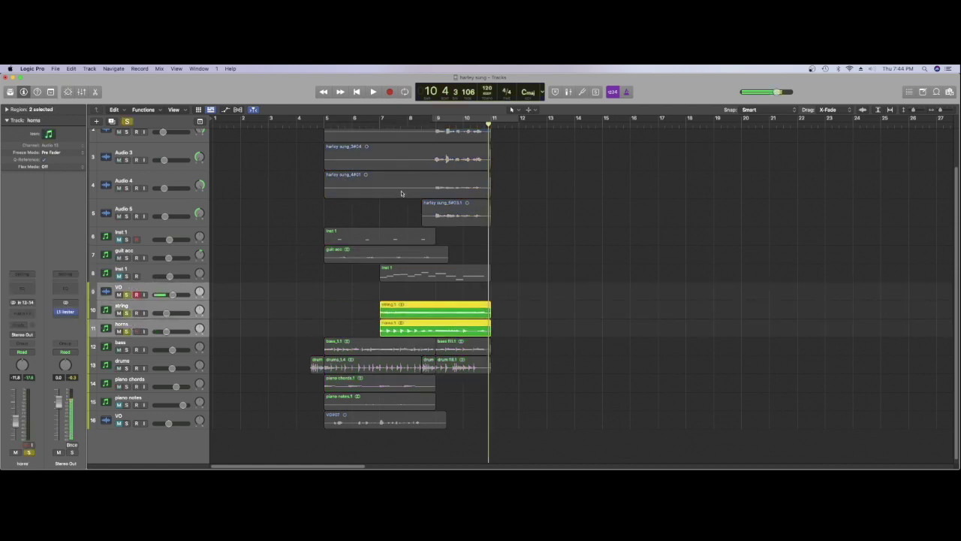
- Audition the horns alone from around bar 6.7 with the string track unsoloed
{"action": "left_click", "coordinate": [371, 140]}
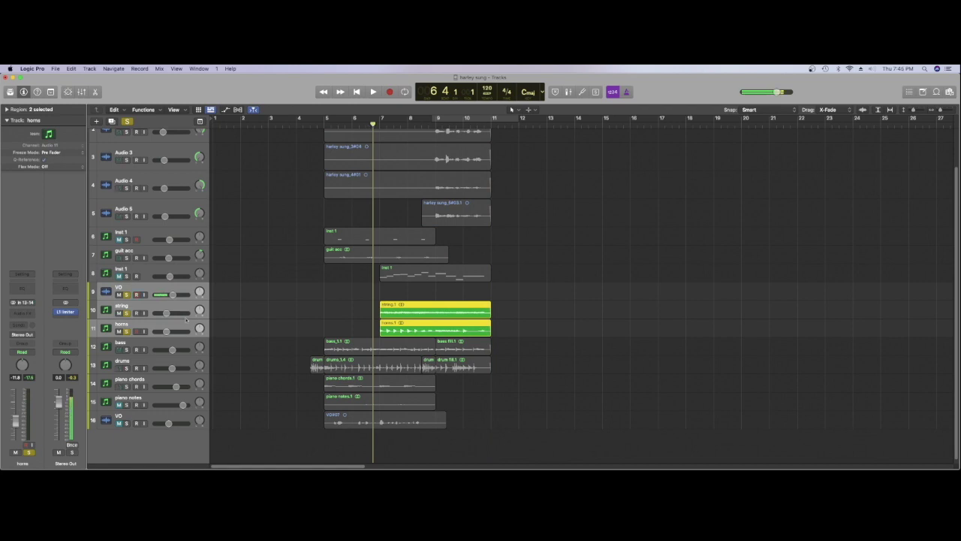
{"action": "left_click", "coordinate": [135, 312]}
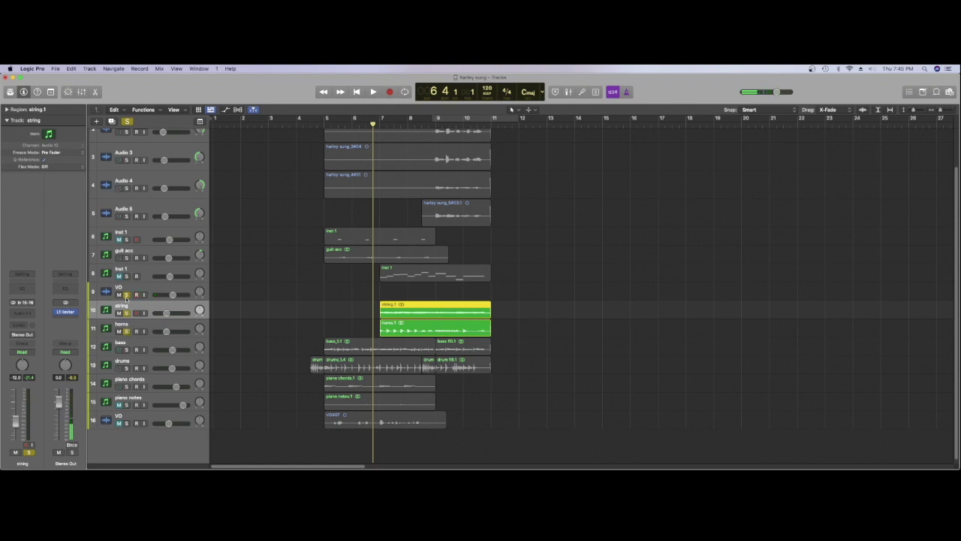
{"action": "left_click", "coordinate": [125, 312]}
{"action": "key", "text": "space"}
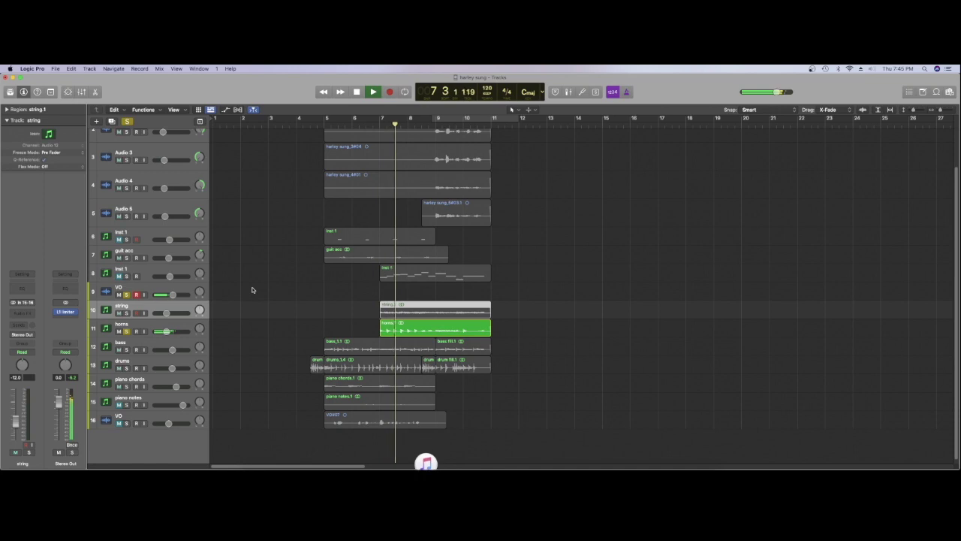
{"action": "key", "text": "space"}
- Audition the strings alone, with horns unsoloed and the string track soloed
{"action": "left_click", "coordinate": [126, 331]}
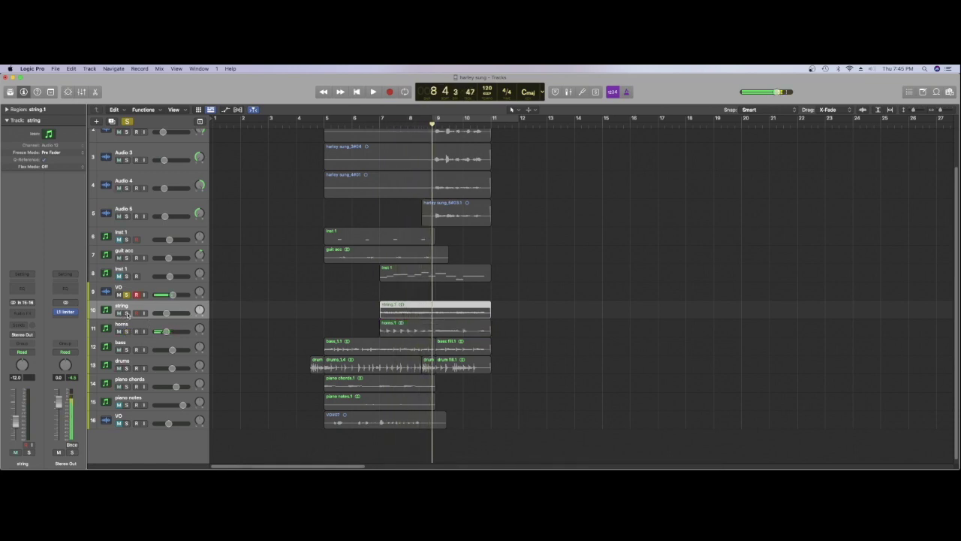
{"action": "left_click", "coordinate": [126, 313]}
{"action": "key", "text": "space"}
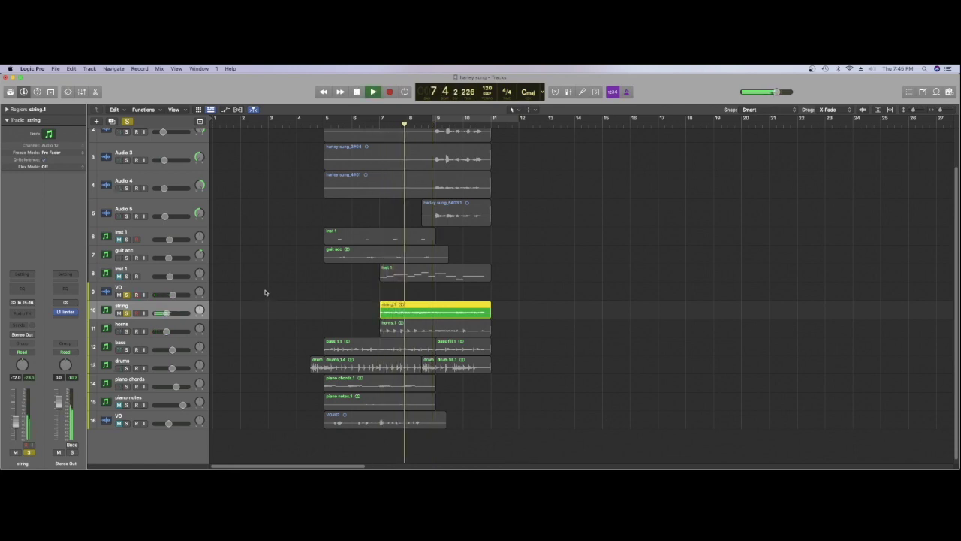
{"action": "key", "text": "space"}
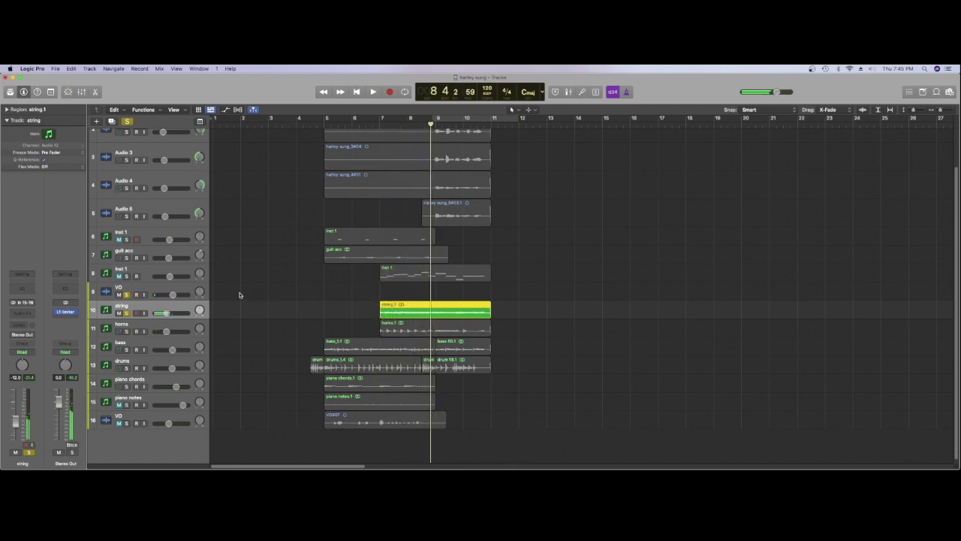
- Play strings and horns soloed together from bar 6.7, then unsolo the horns
{"action": "left_click", "coordinate": [127, 331]}
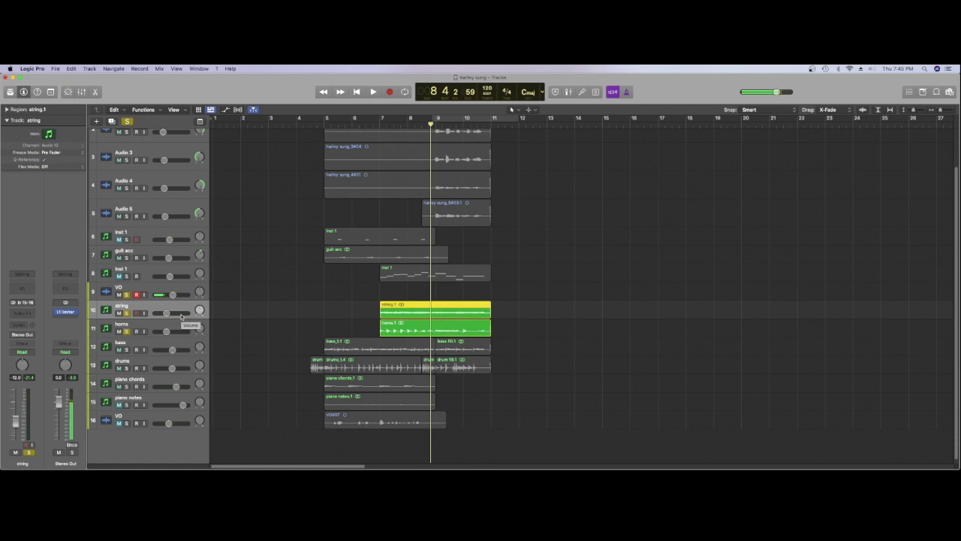
{"action": "key", "text": "space"}
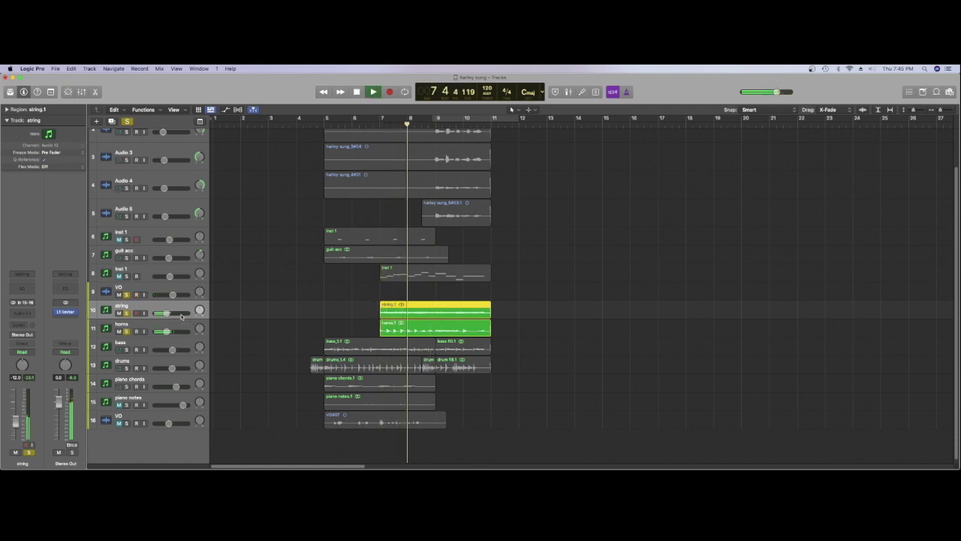
{"action": "key", "text": "space"}
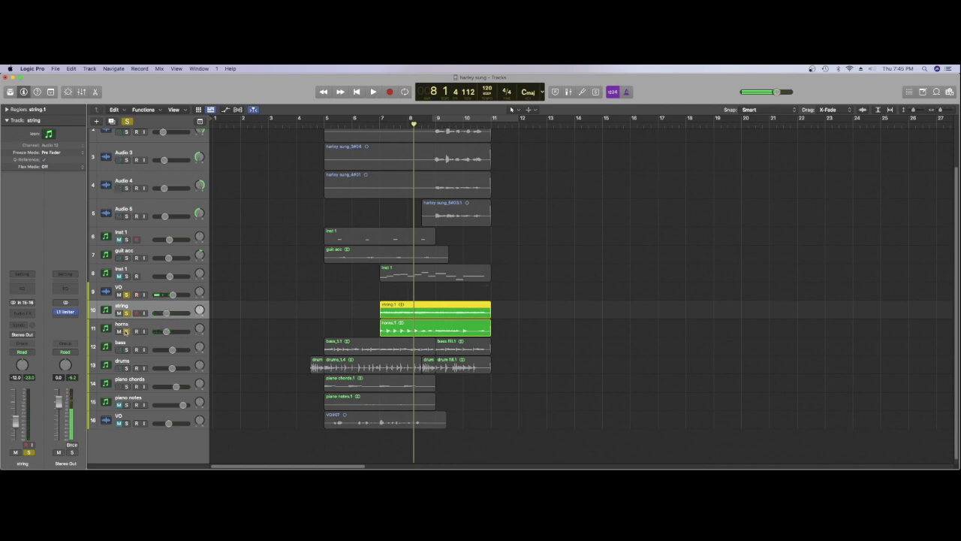
{"action": "left_click", "coordinate": [126, 331]}
- Clear the string and VO solos and unmute the piano notes and VO voiceover tracks
{"action": "left_click", "coordinate": [126, 312]}
{"action": "left_click", "coordinate": [126, 295]}
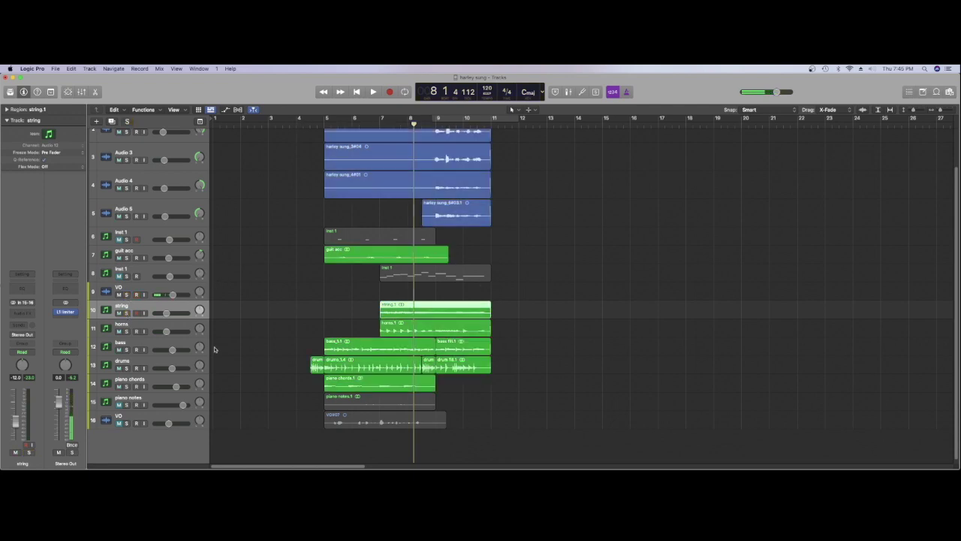
{"action": "left_click", "coordinate": [118, 404]}
{"action": "left_click", "coordinate": [118, 422]}
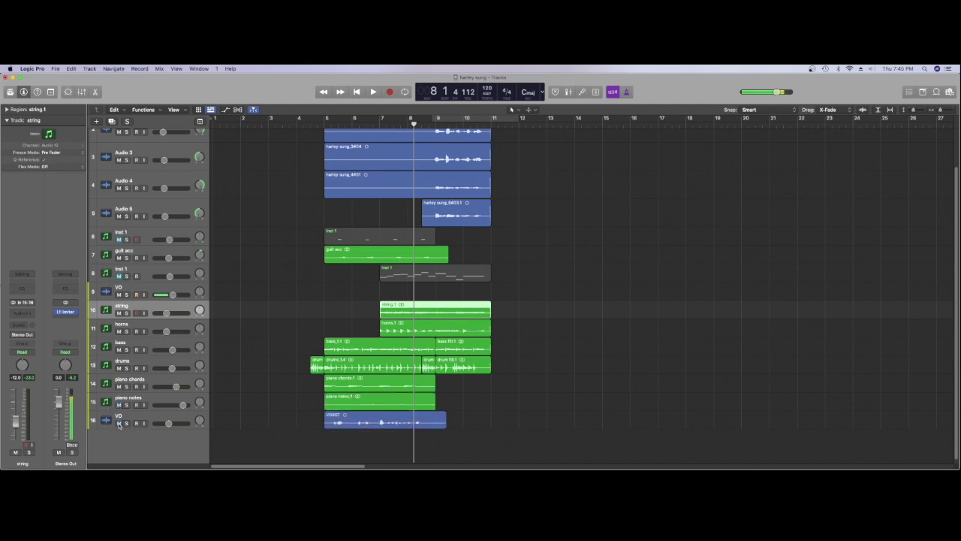
- Play the soloed VO voiceover alone from bar 4, then release its solo
{"action": "key", "text": "space"}
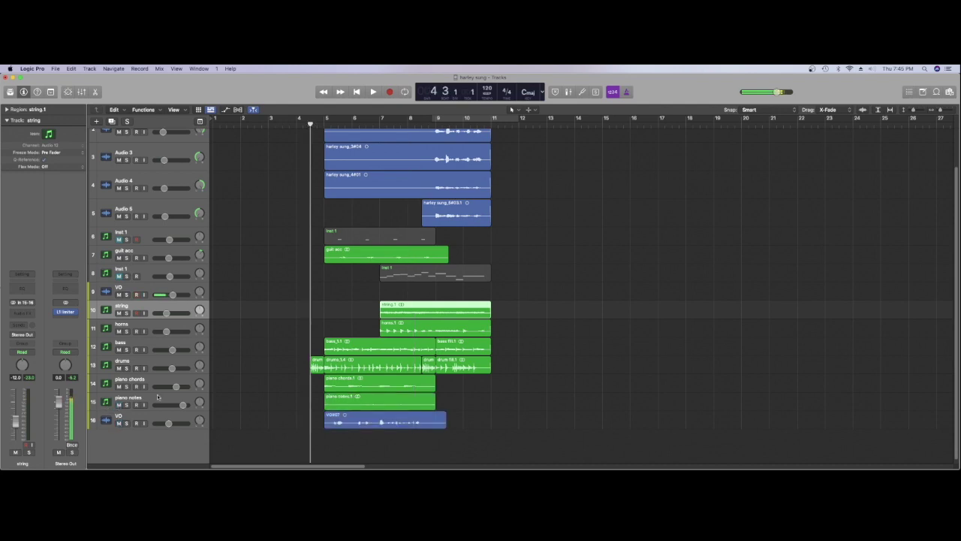
{"action": "left_click", "coordinate": [126, 422]}
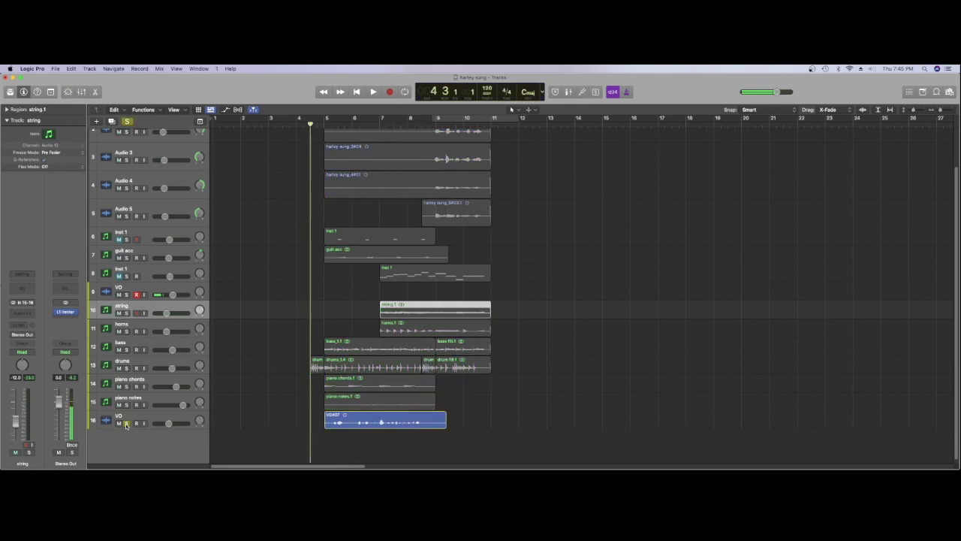
{"action": "key", "text": "space"}
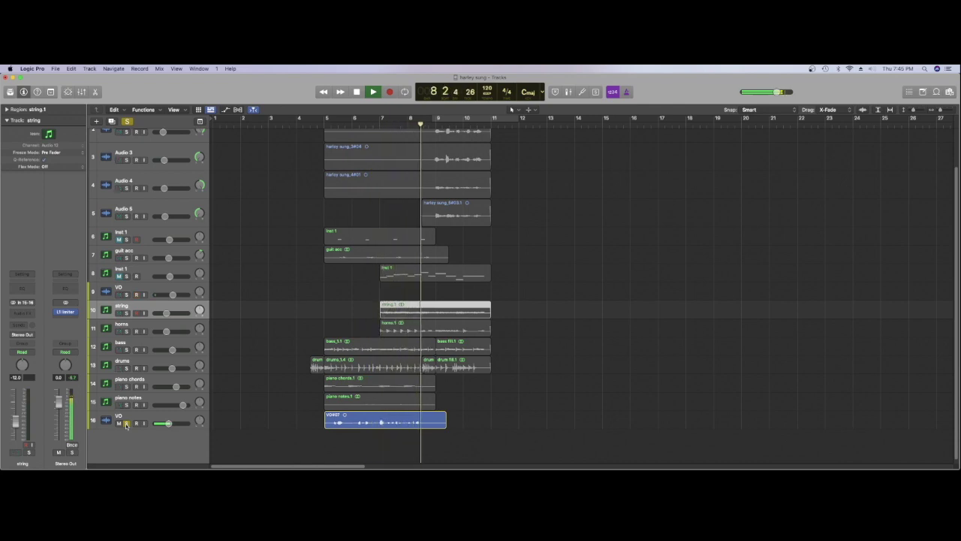
{"action": "key", "text": "space"}
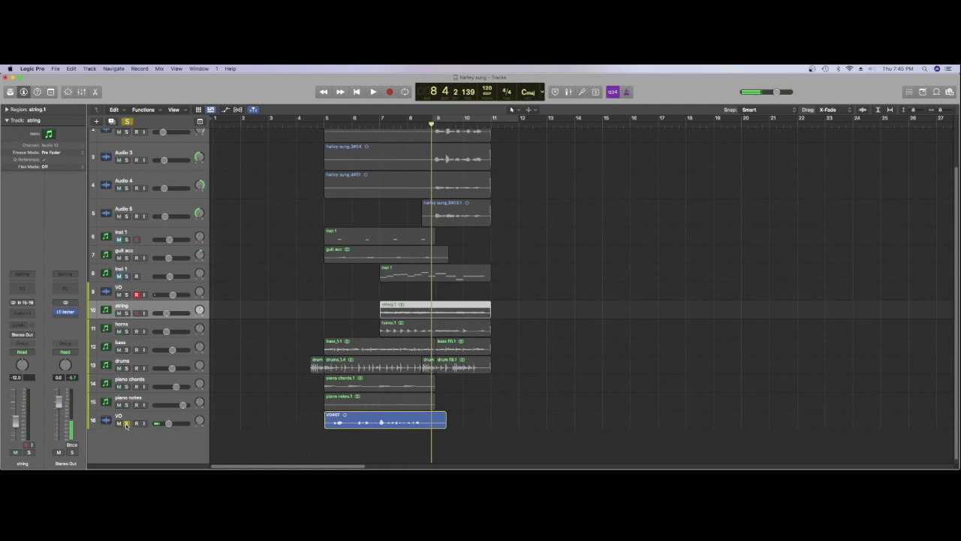
{"action": "left_click", "coordinate": [126, 424]}
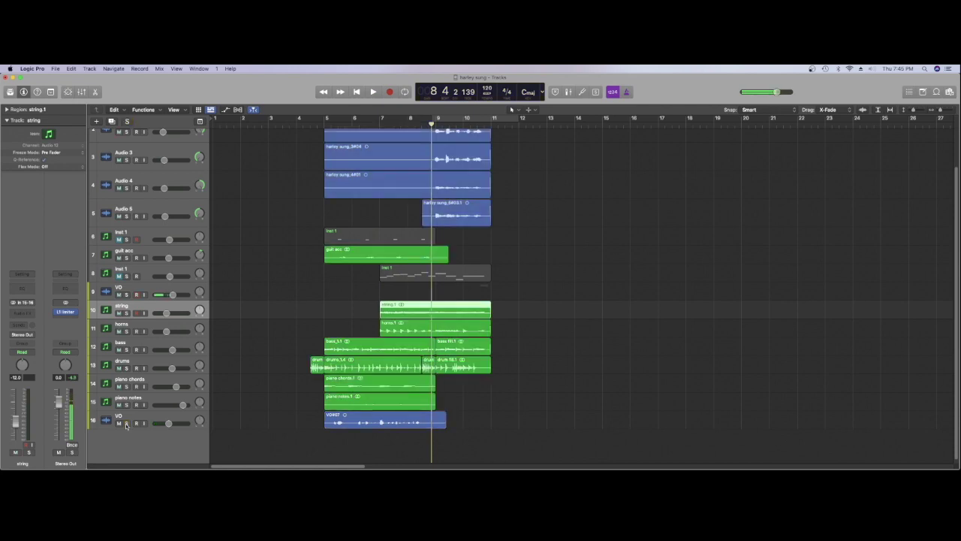
- Play the full mix from bar 4 until the jingle ends, then select the VO track
{"action": "double_click", "coordinate": [303, 126]}
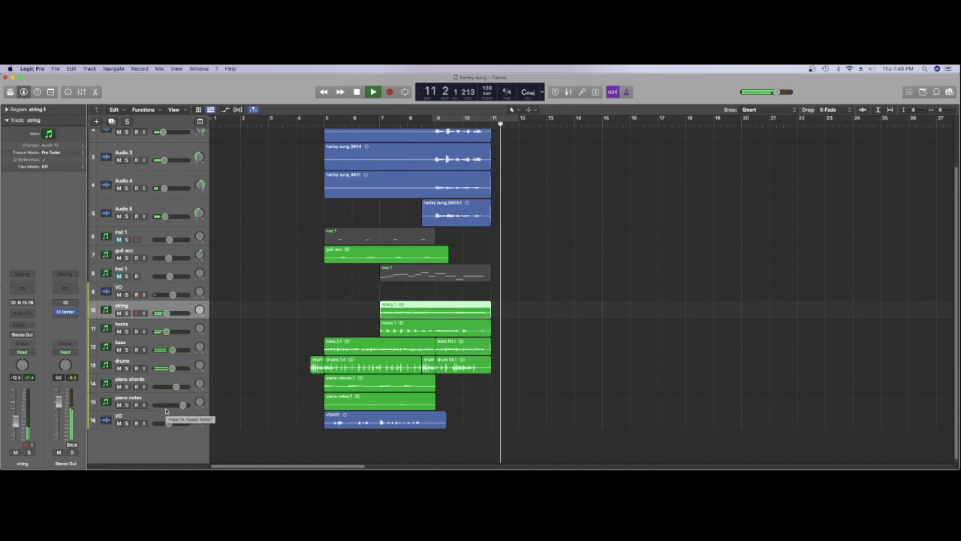
{"action": "key", "text": "space"}
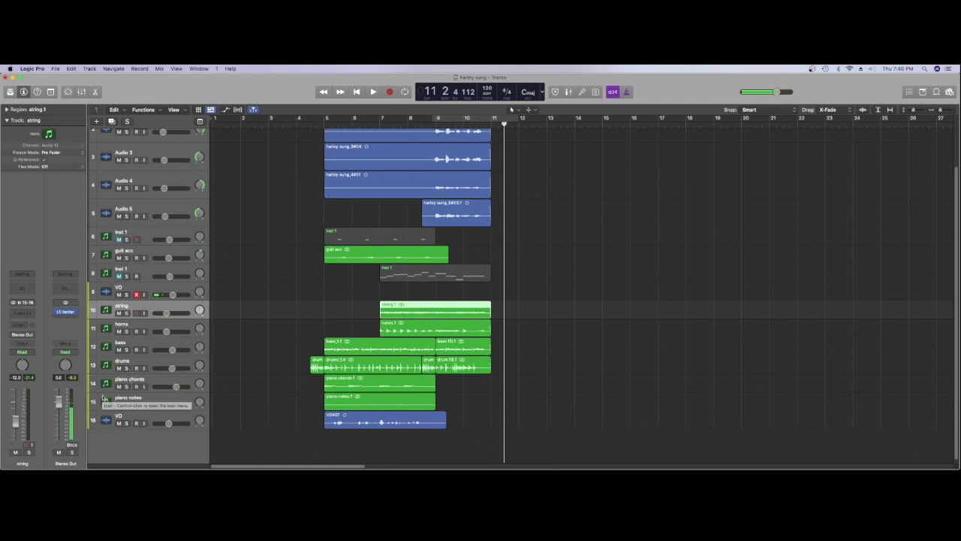
{"action": "left_click", "coordinate": [156, 414]}
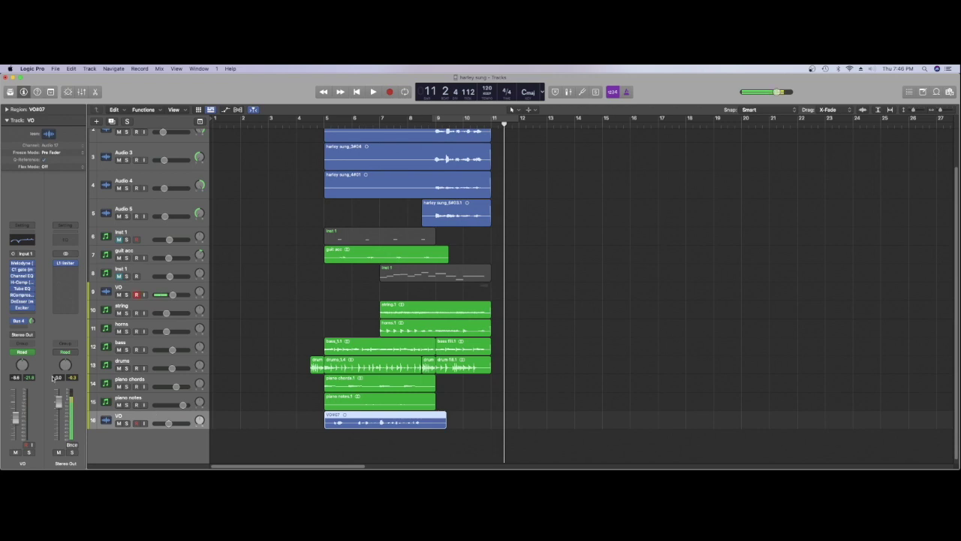
- Open Melodyne on the VO track and raise the pitch of a low voiceover note
{"action": "mouse_move", "coordinate": [30, 289]}
{"action": "mouse_move", "coordinate": [30, 269]}
{"action": "left_click", "coordinate": [22, 266]}
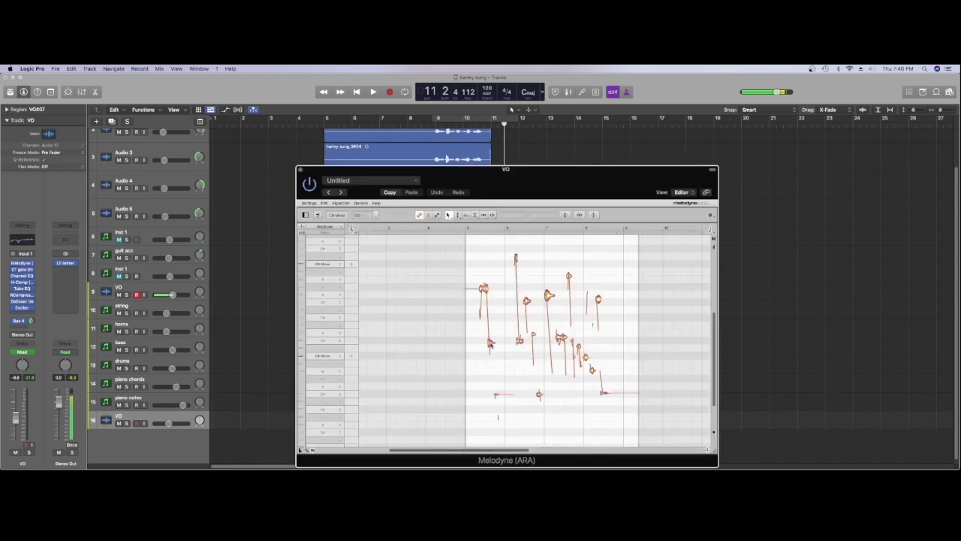
{"action": "left_click", "coordinate": [489, 344]}
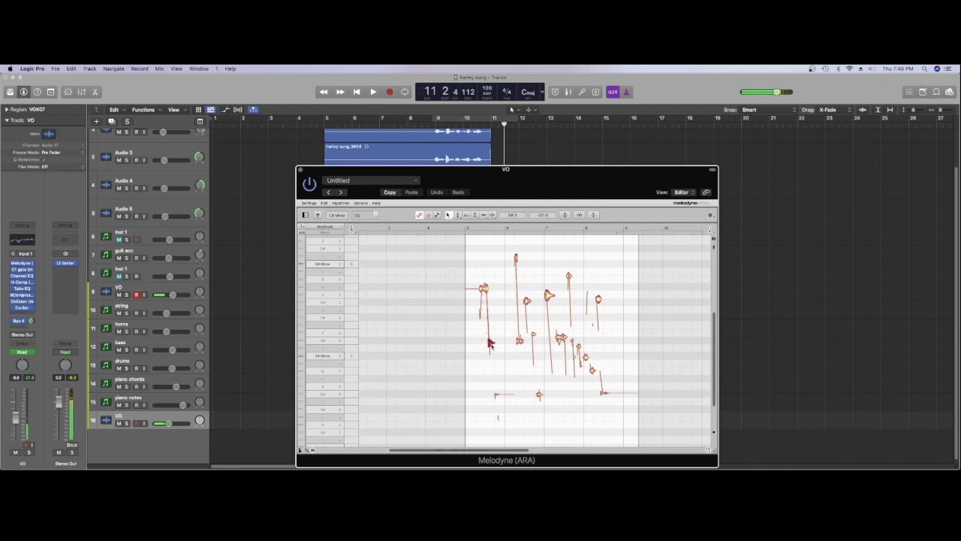
{"action": "left_click", "coordinate": [489, 344]}
{"action": "left_click_drag", "start_coordinate": [488, 343], "coordinate": [491, 319]}
- Audition the retuned note in the mix and with the VO track soloed, then unsolo
{"action": "left_click_drag", "start_coordinate": [445, 192], "coordinate": [586, 223]}
{"action": "left_click", "coordinate": [320, 125]}
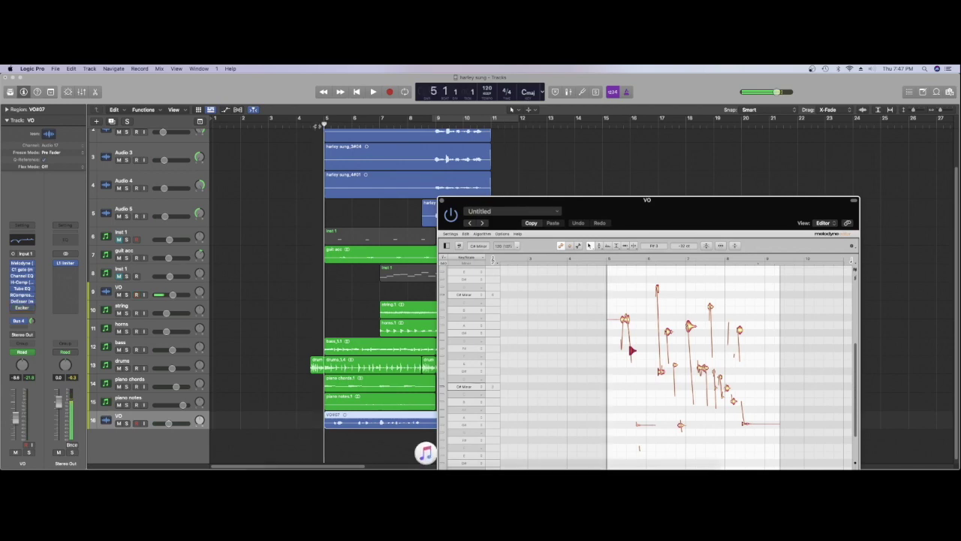
{"action": "key", "text": "space"}
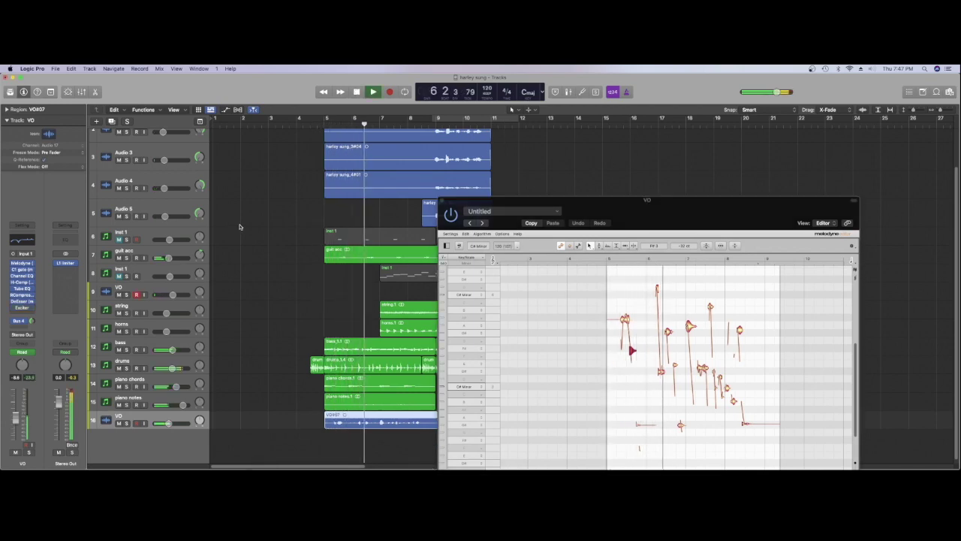
{"action": "key", "text": "space"}
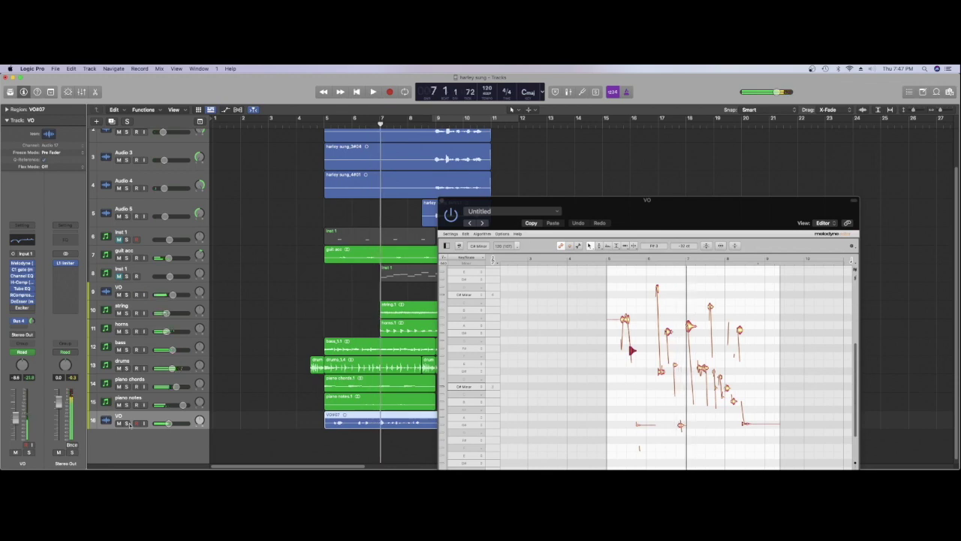
{"action": "left_click", "coordinate": [127, 424]}
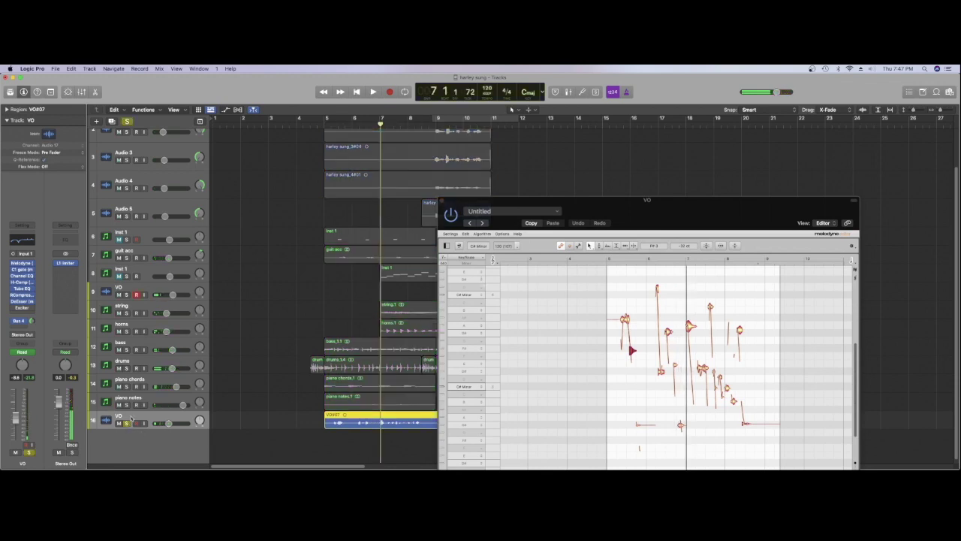
{"action": "key", "text": "space"}
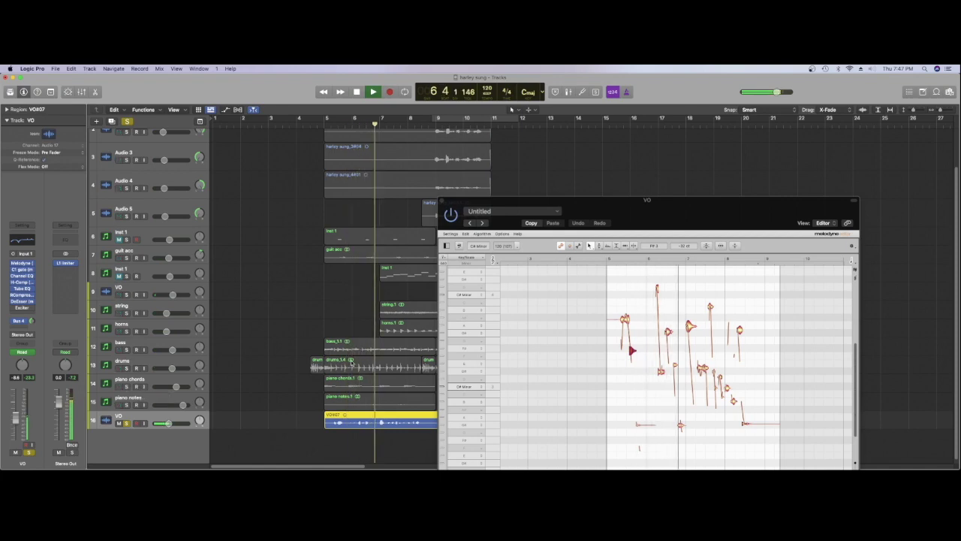
{"action": "key", "text": "space"}
{"action": "key", "text": "s"}
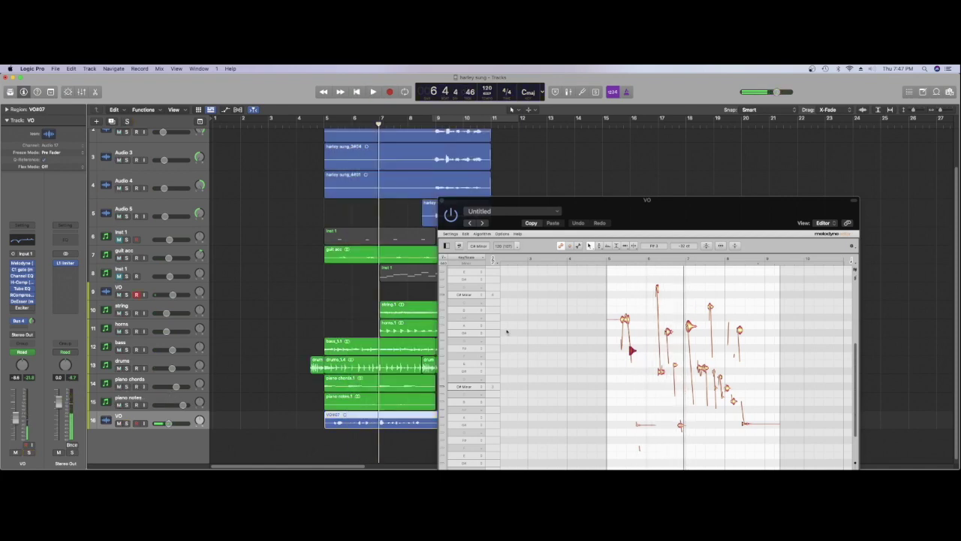
- Lower the note to D#3, check it soloed from bar 5, and close Melodyne
{"action": "mouse_move", "coordinate": [631, 351]}
{"action": "left_mouse_down"}
{"action": "mouse_move", "coordinate": [632, 368]}
{"action": "mouse_move", "coordinate": [622, 368]}
{"action": "left_mouse_up"}
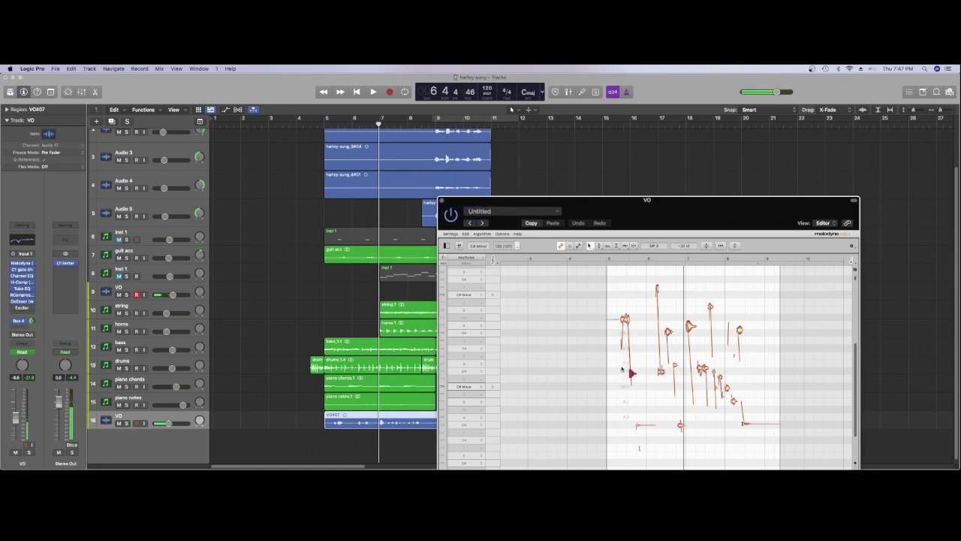
{"action": "left_click", "coordinate": [126, 423]}
{"action": "key", "text": "space"}
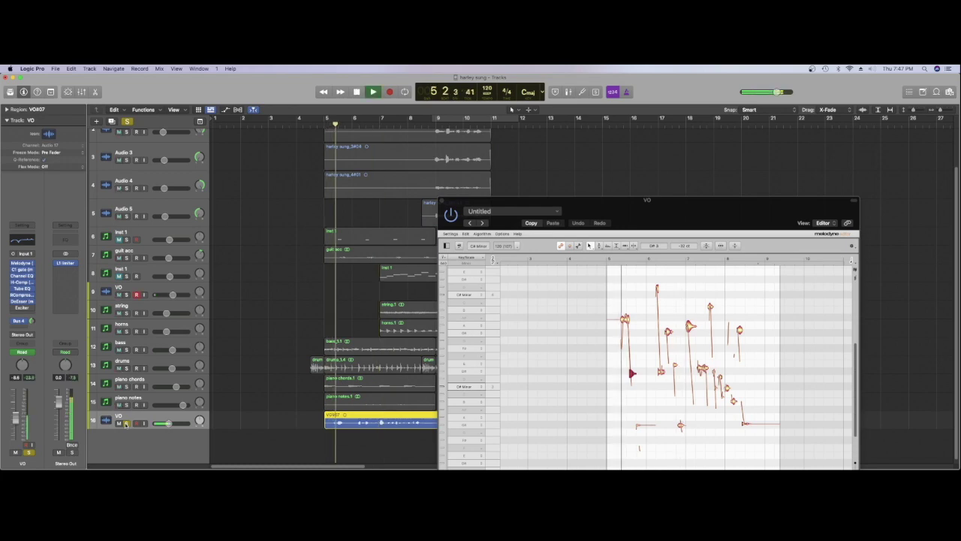
{"action": "key", "text": "space"}
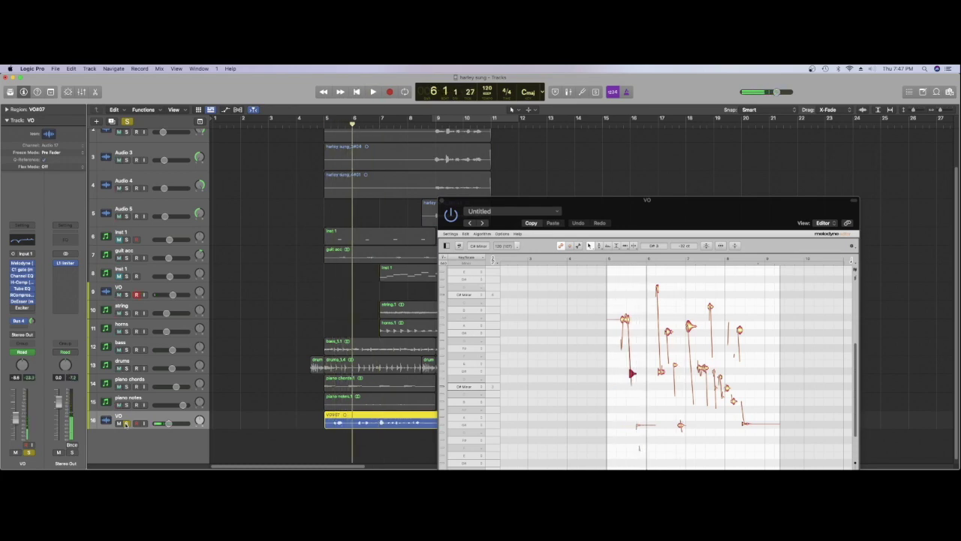
{"action": "left_click", "coordinate": [127, 423]}
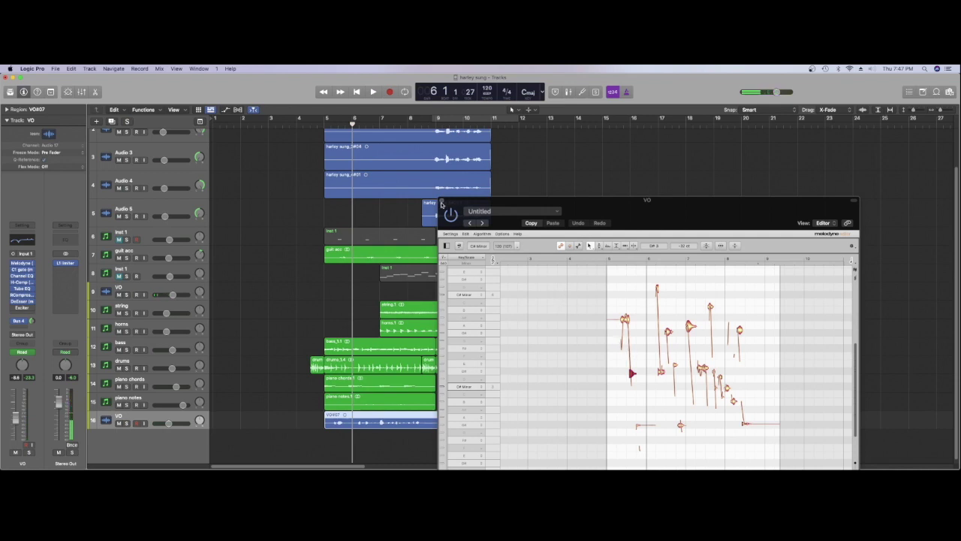
{"action": "left_click", "coordinate": [442, 203]}
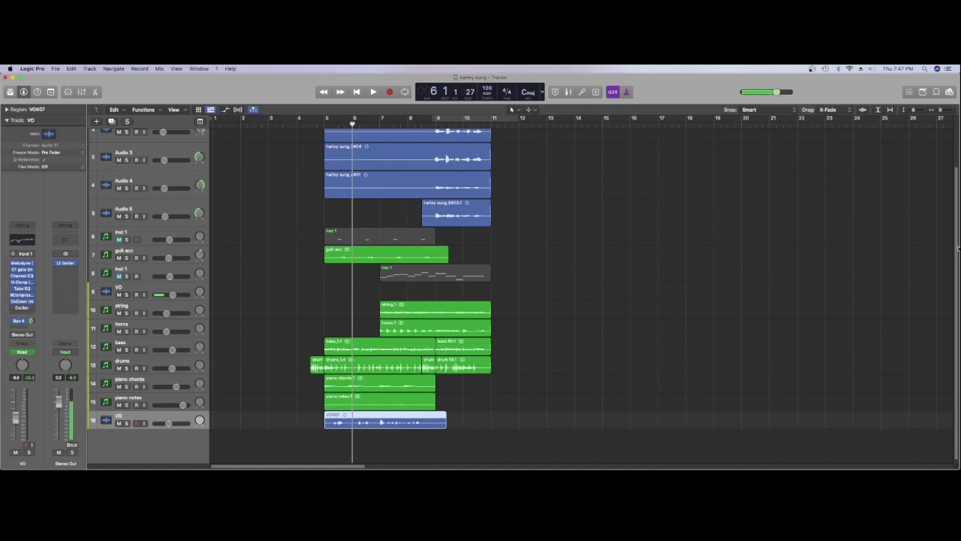
{"action": "scroll", "coordinate": [901, 255], "scroll_direction": "up", "scroll_amount": 3}
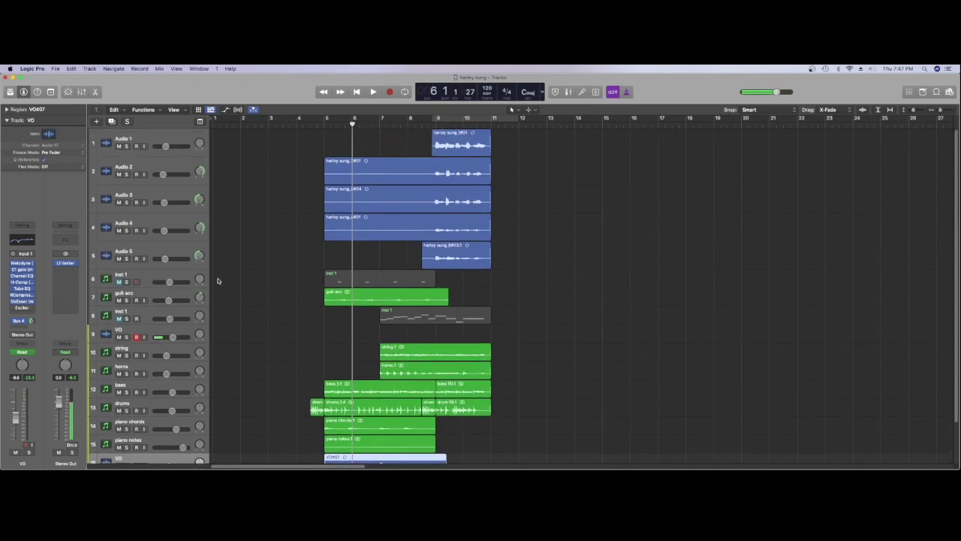
{"action": "left_click", "coordinate": [171, 254]}
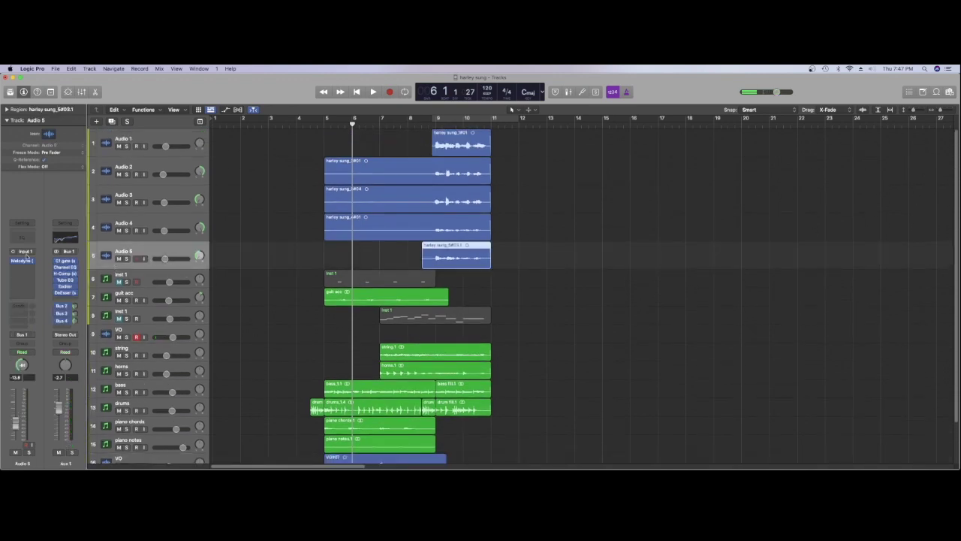
{"action": "mouse_move", "coordinate": [24, 261]}
{"action": "left_click", "coordinate": [25, 261]}
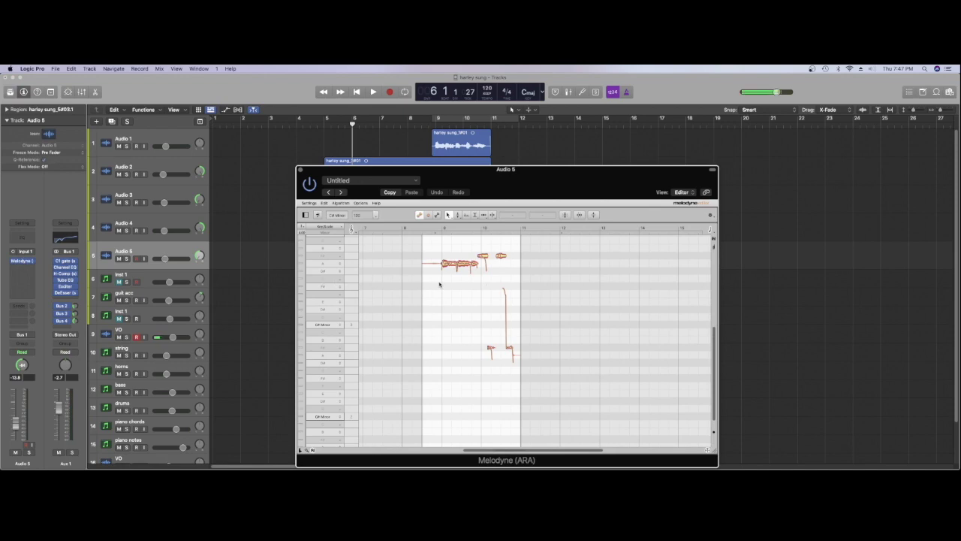
{"action": "key", "text": "space"}
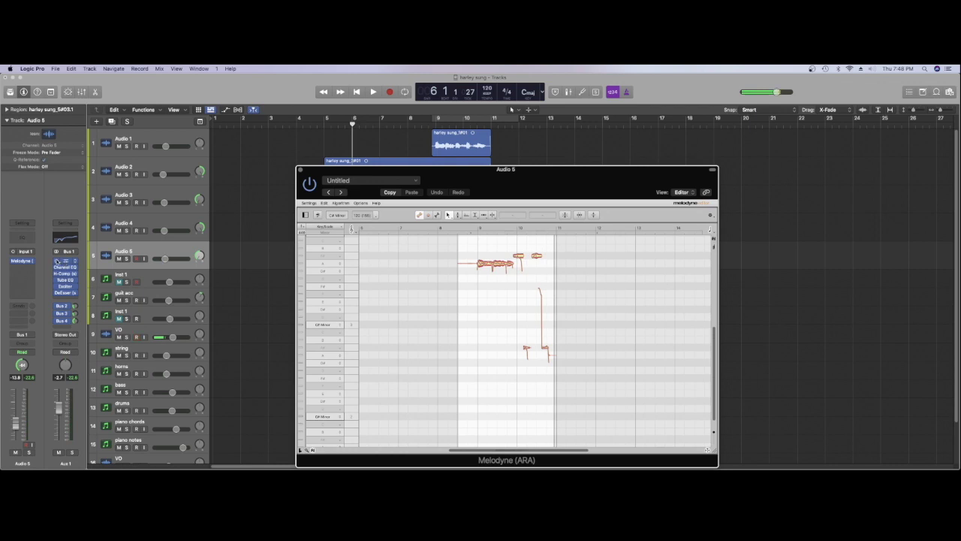
{"action": "left_click", "coordinate": [476, 299]}
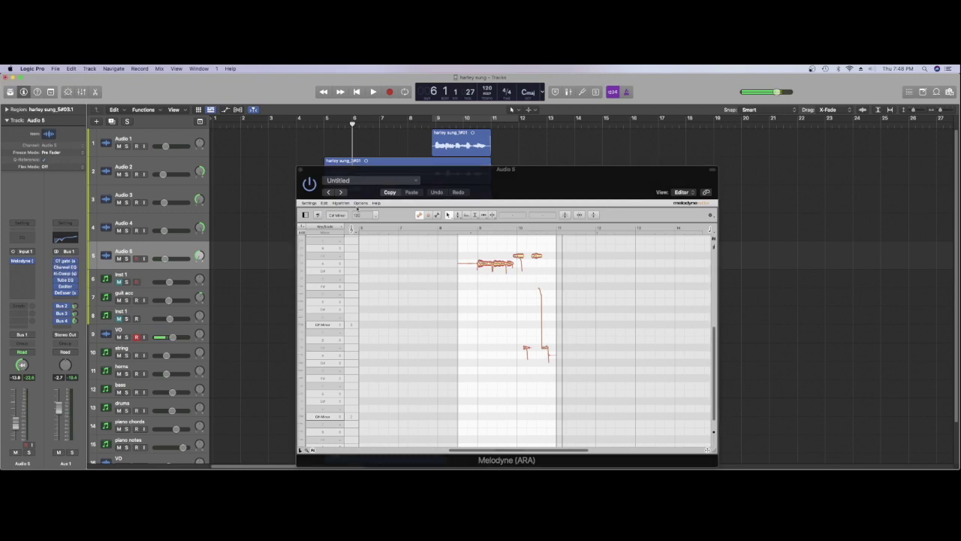
{"action": "left_click_drag", "start_coordinate": [470, 175], "coordinate": [422, 358]}
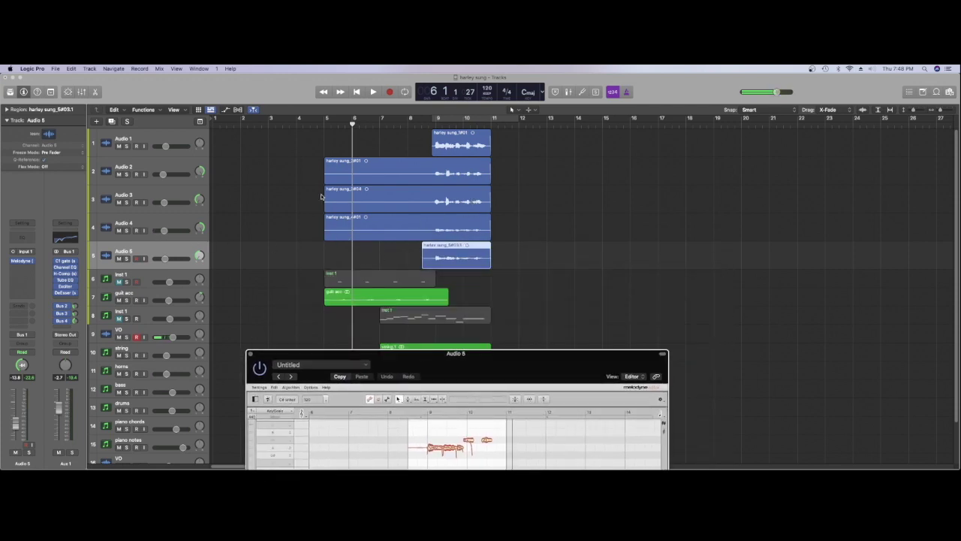
{"action": "left_click_drag", "start_coordinate": [352, 188], "coordinate": [428, 194]}
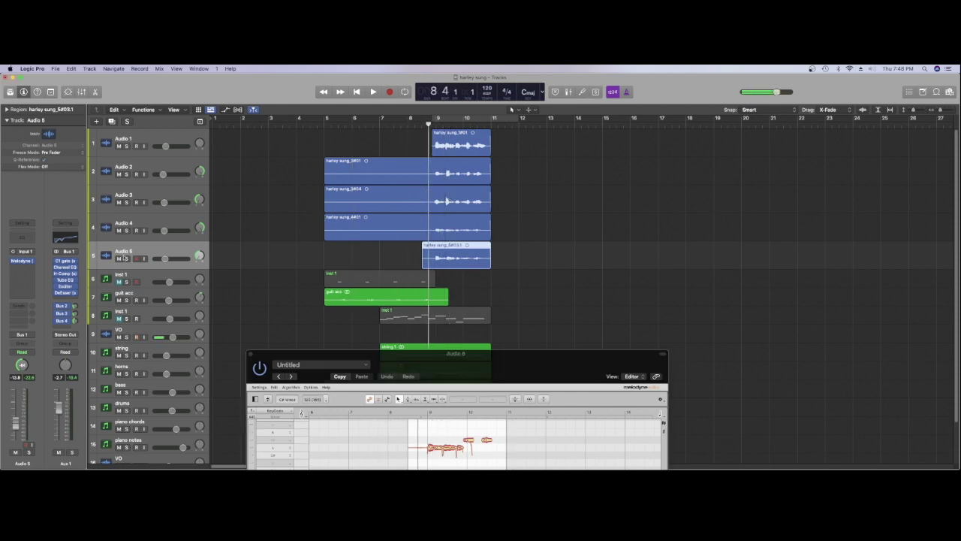
{"action": "left_click", "coordinate": [252, 353]}
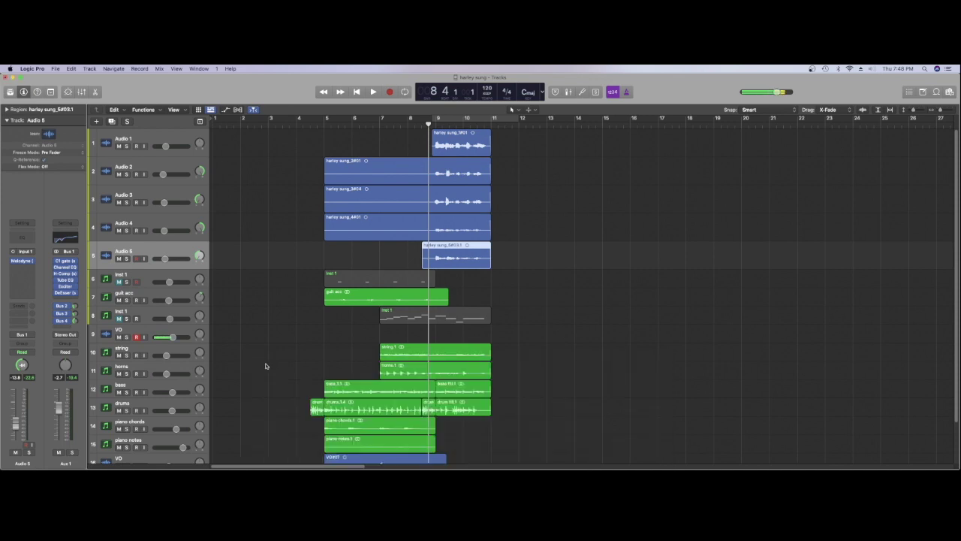
- Play the full arrangement from bar 4 and stop at bar 11 when the jingle ends
{"action": "left_click", "coordinate": [297, 122]}
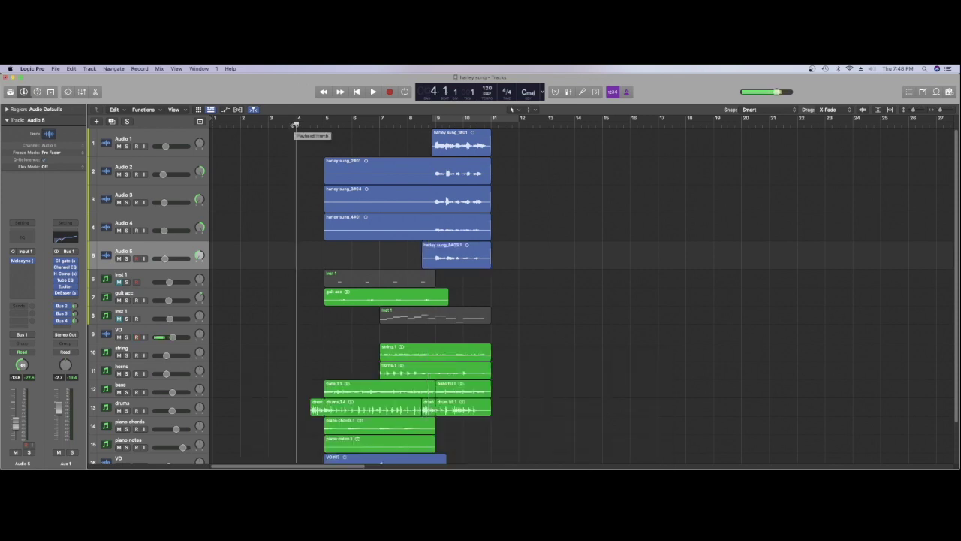
{"action": "key", "text": "space"}
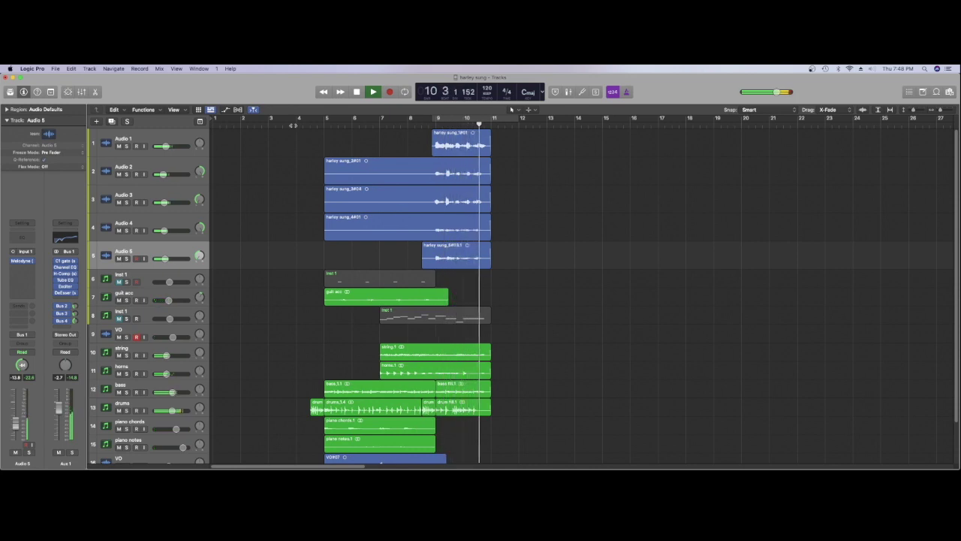
{"action": "key", "text": "space"}
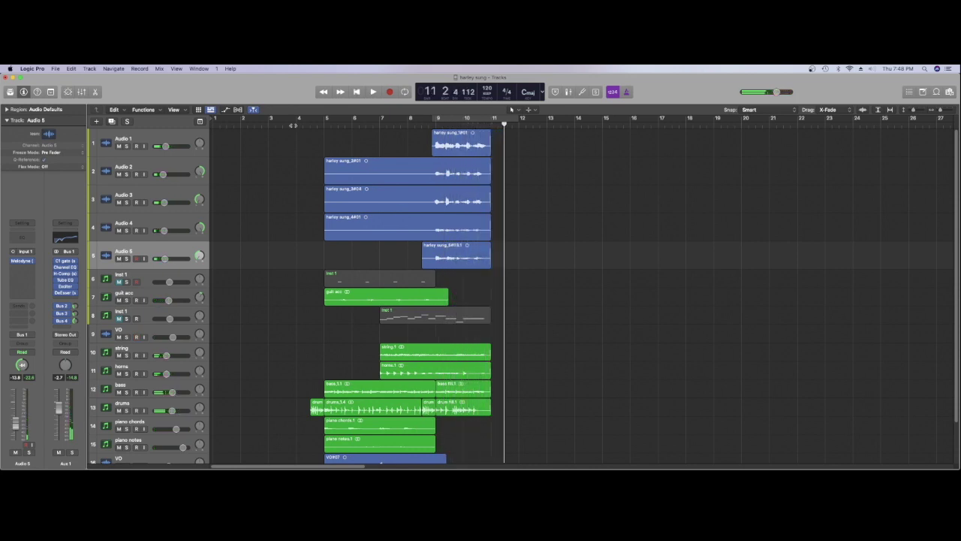